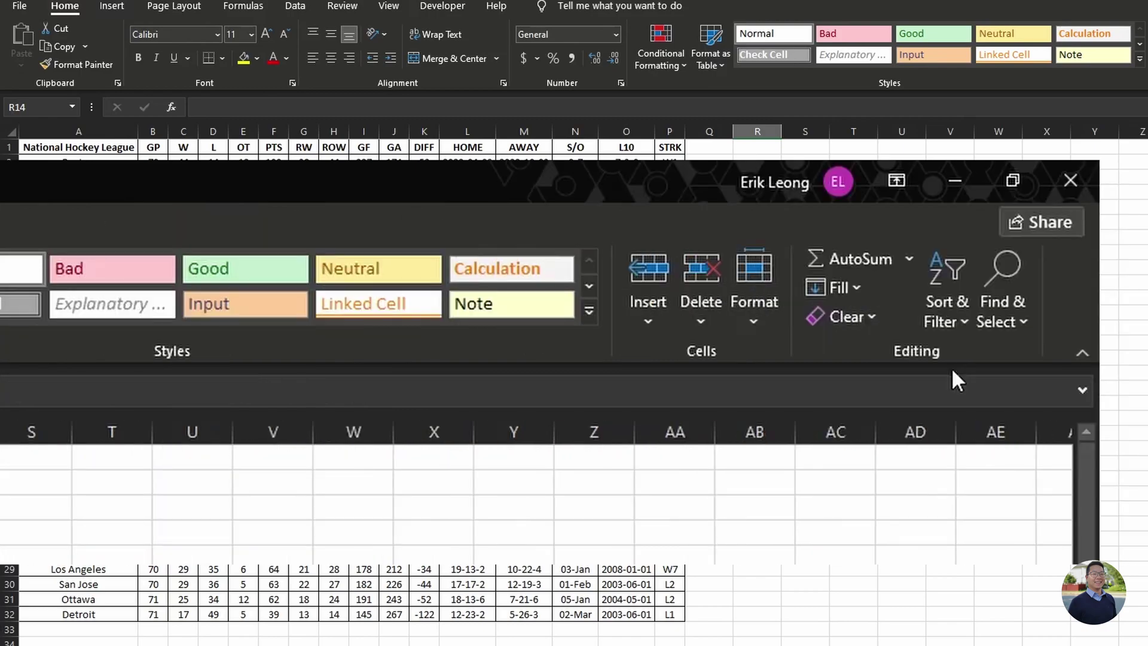
AutoFilter the GP column to exclude 68 and 69 games played, then turn the filters off
{"action": "left_click", "coordinate": [942, 313]}
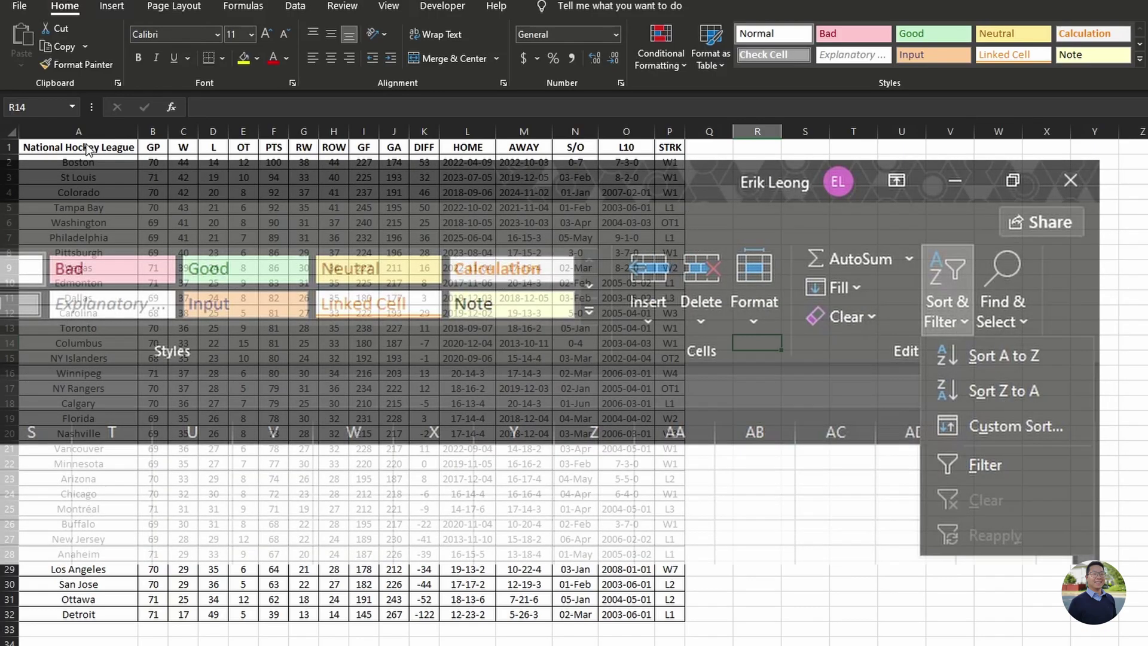
{"action": "left_click", "coordinate": [85, 144]}
{"action": "key", "text": "ctrl+shift+l"}
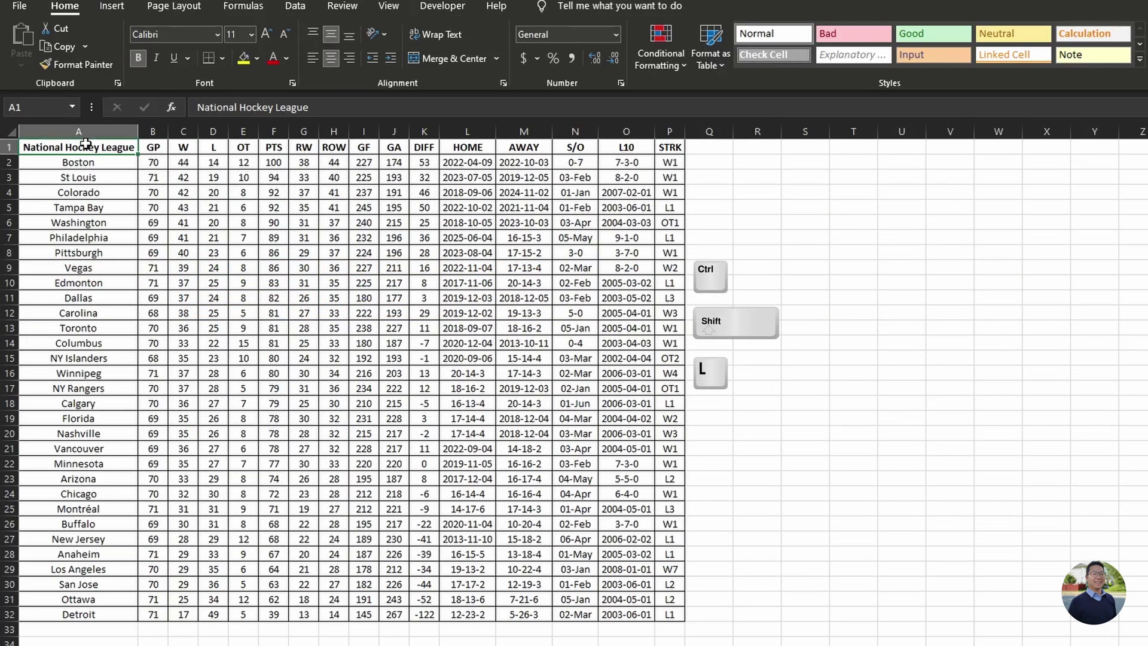
{"action": "left_click", "coordinate": [161, 148]}
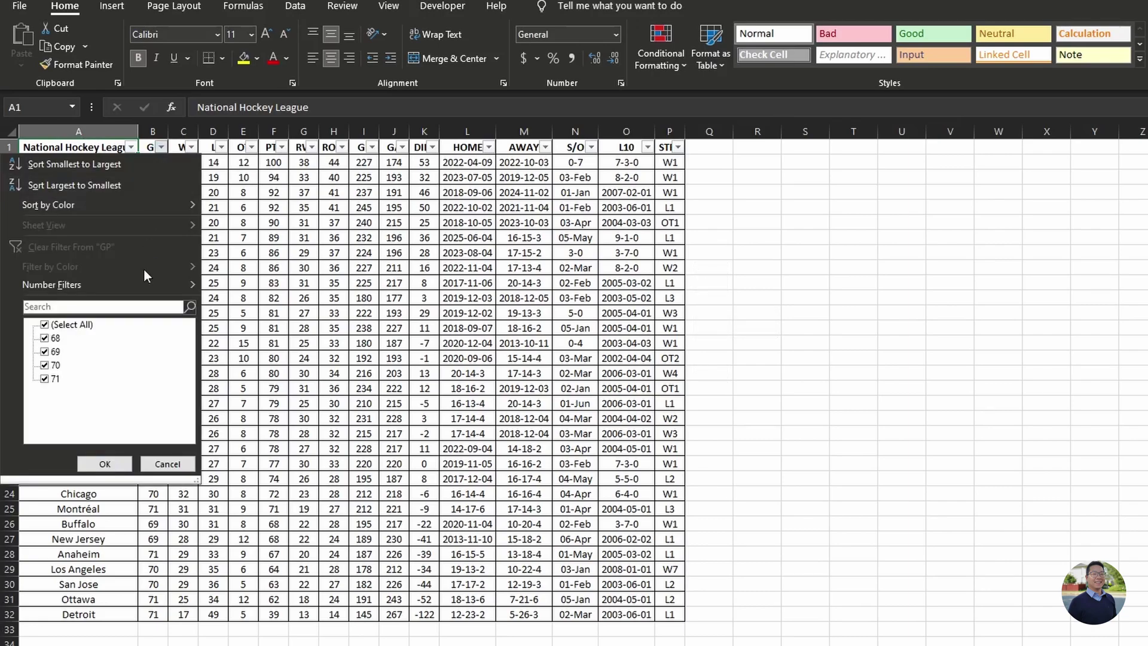
{"action": "left_click", "coordinate": [59, 338]}
{"action": "left_click", "coordinate": [58, 351]}
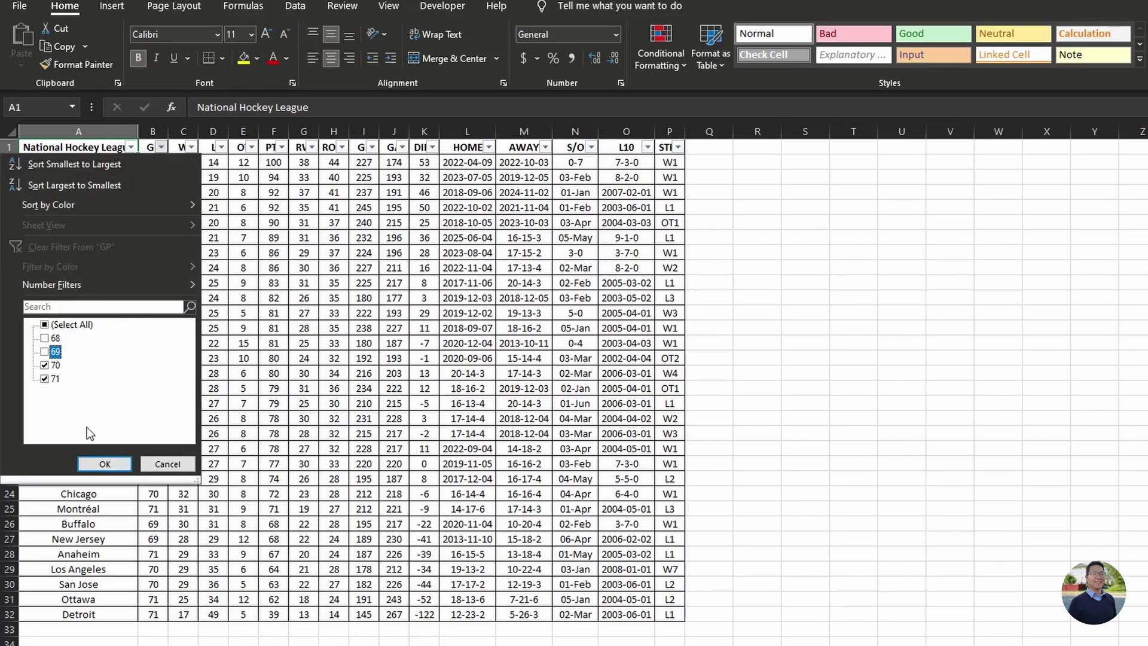
{"action": "left_click", "coordinate": [103, 464]}
{"action": "key", "text": "ctrl+shift+l"}
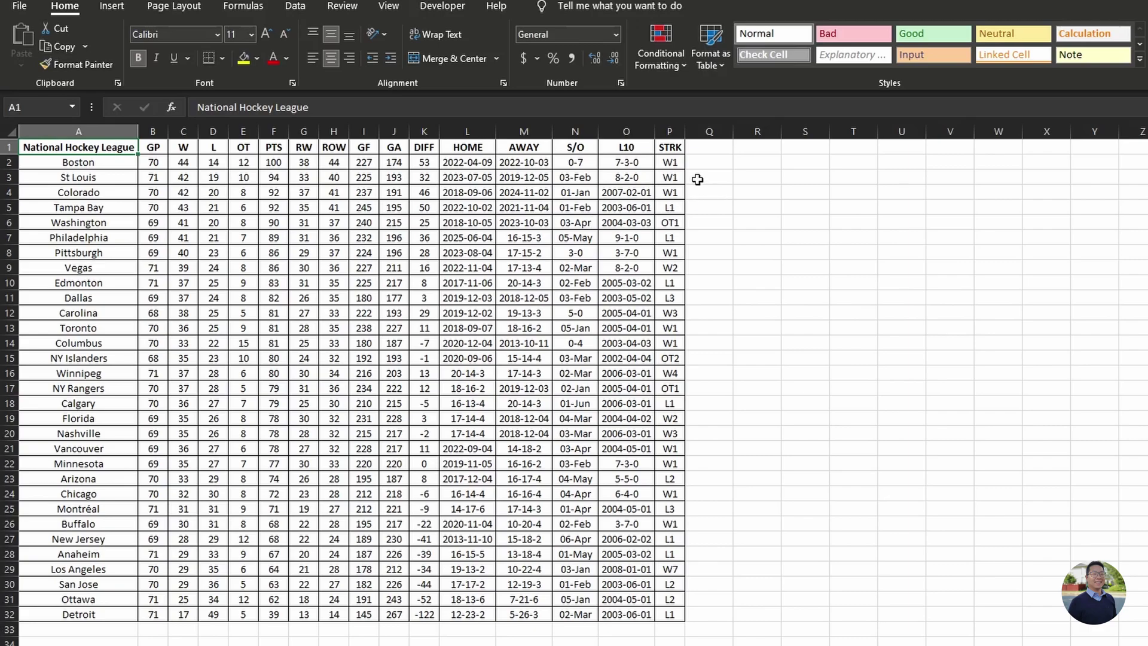
Enter the criteria heading GP in R1 and >=70 in R2, then select the whole table
{"action": "left_click", "coordinate": [764, 154]}
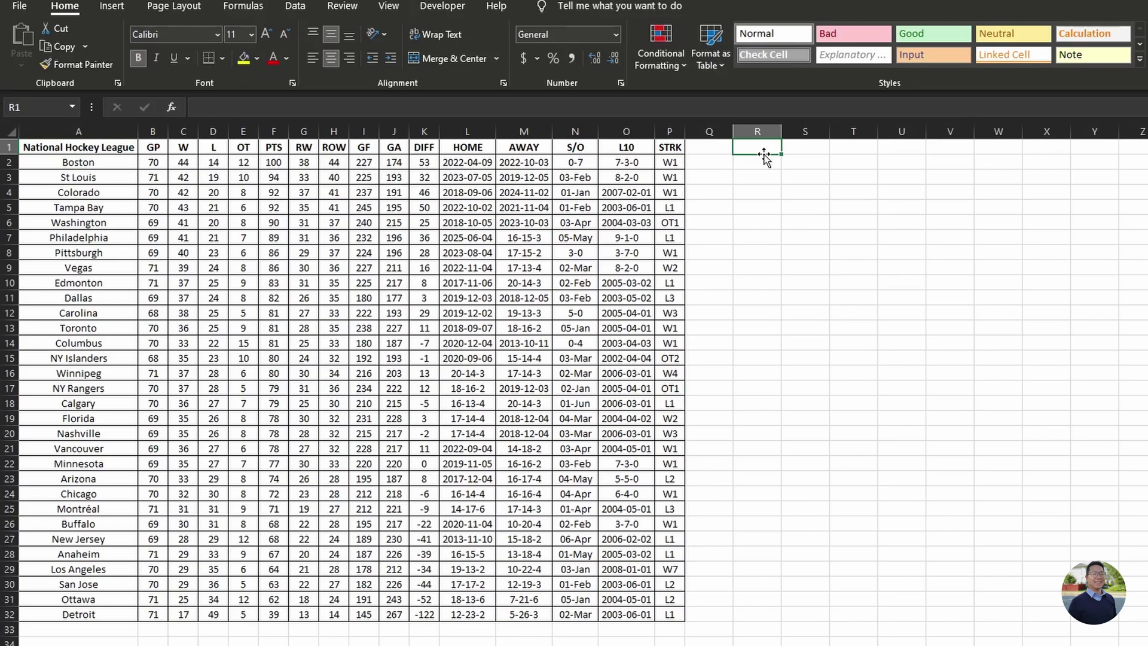
{"action": "type", "text": "GP"}
{"action": "key", "text": "Return"}
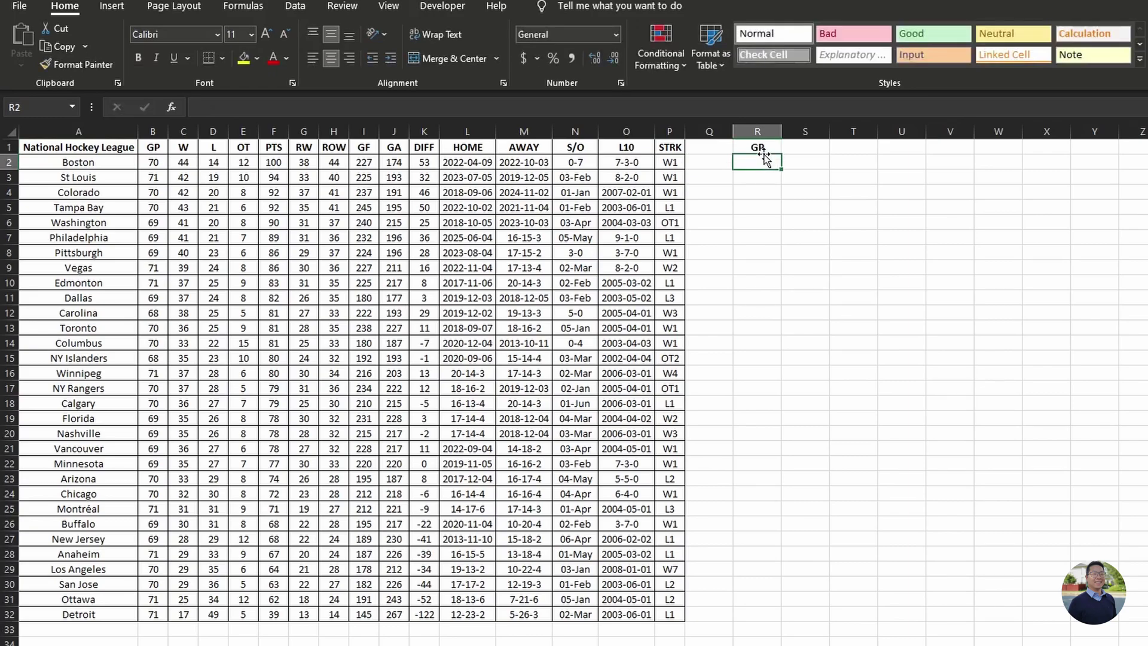
{"action": "type", "text": ">"}
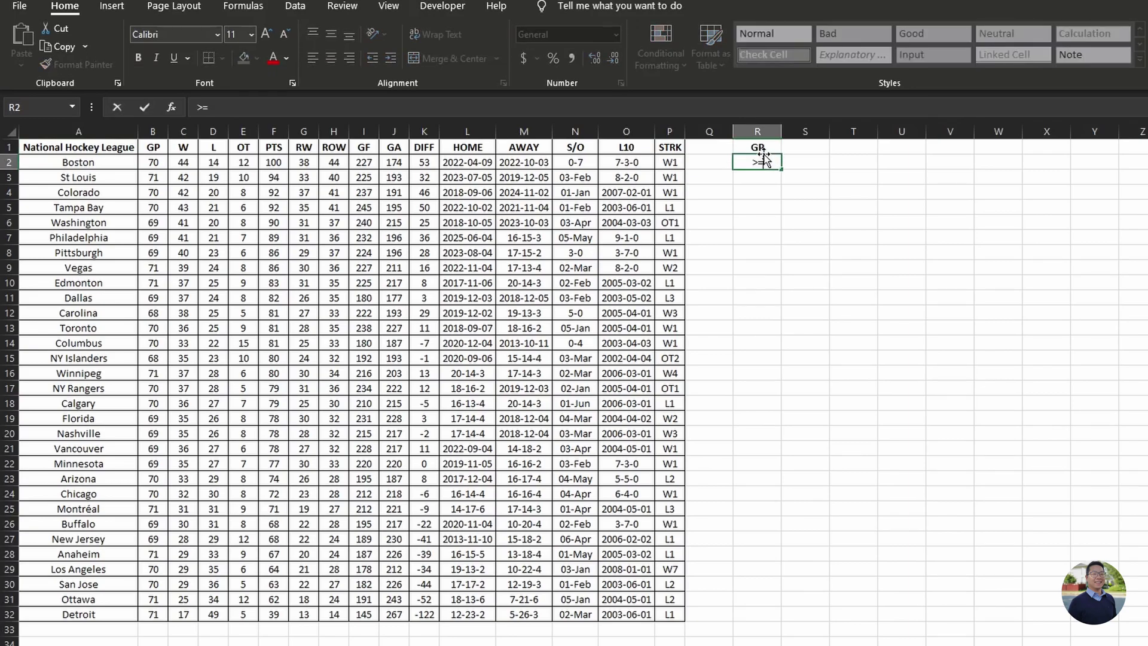
{"action": "type", "text": "=70"}
{"action": "left_click", "coordinate": [435, 269]}
{"action": "key", "text": "ctrl+a"}
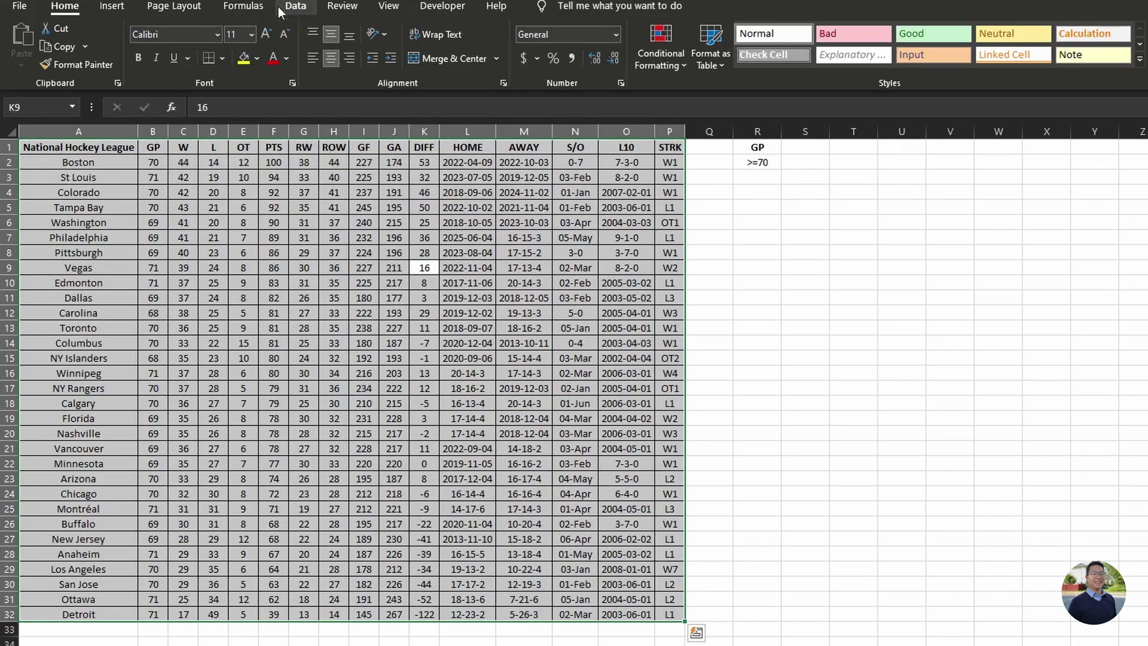
Run Advanced Filter in place with the whole table as list range and R1:R2 as criteria
{"action": "left_click", "coordinate": [296, 6]}
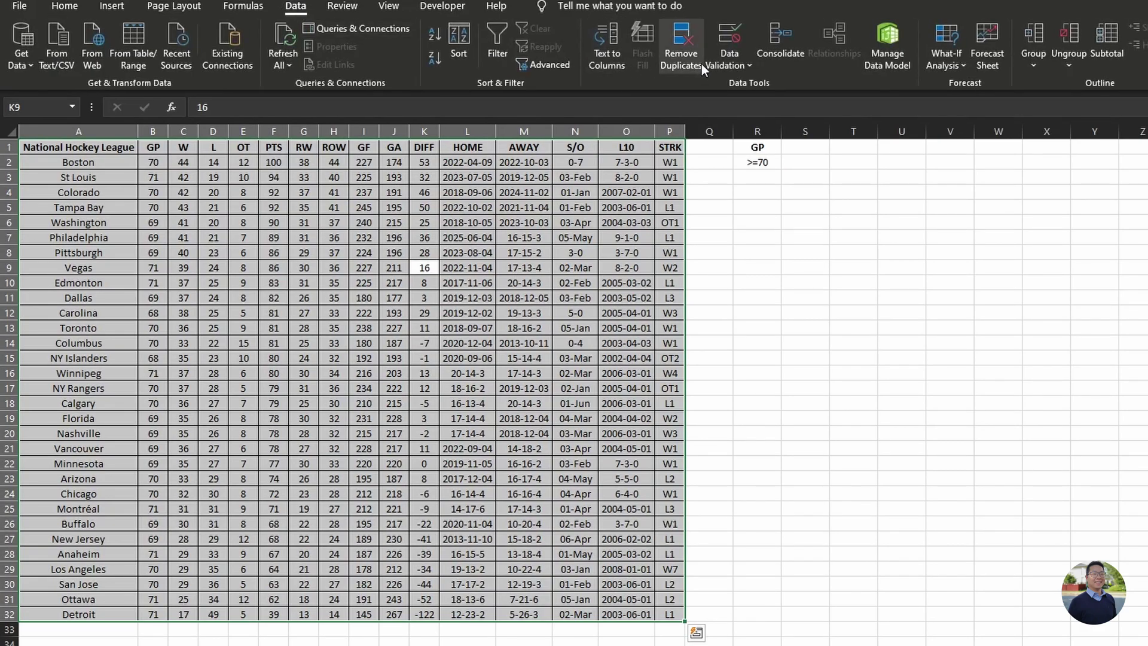
{"action": "left_click", "coordinate": [537, 60]}
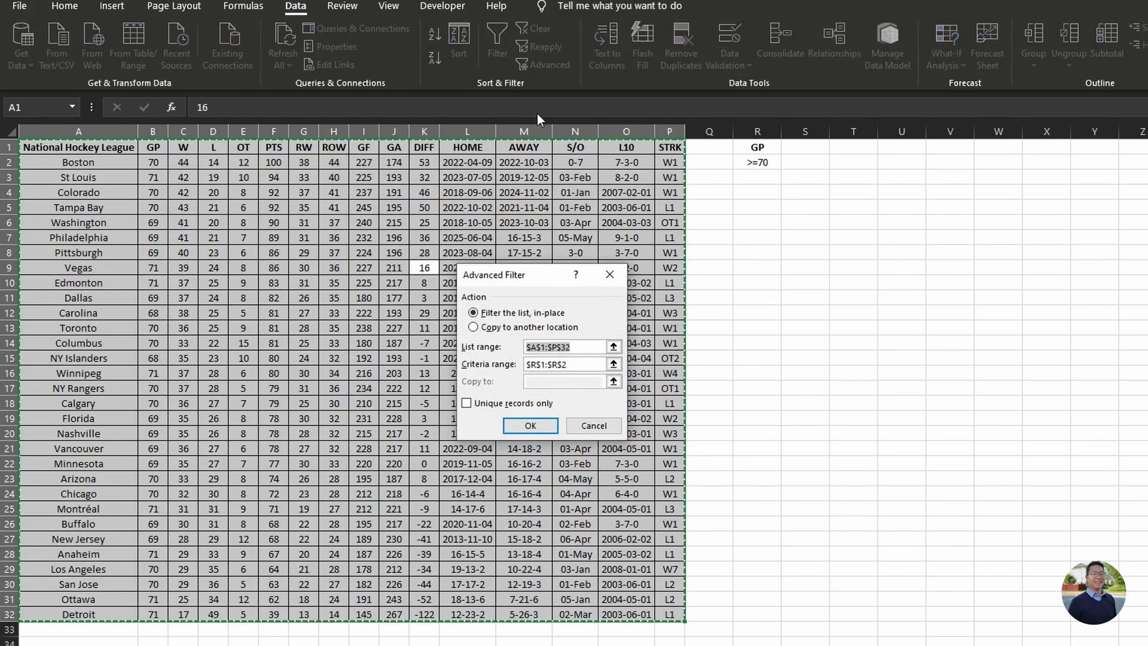
{"action": "key", "text": "BackSpace"}
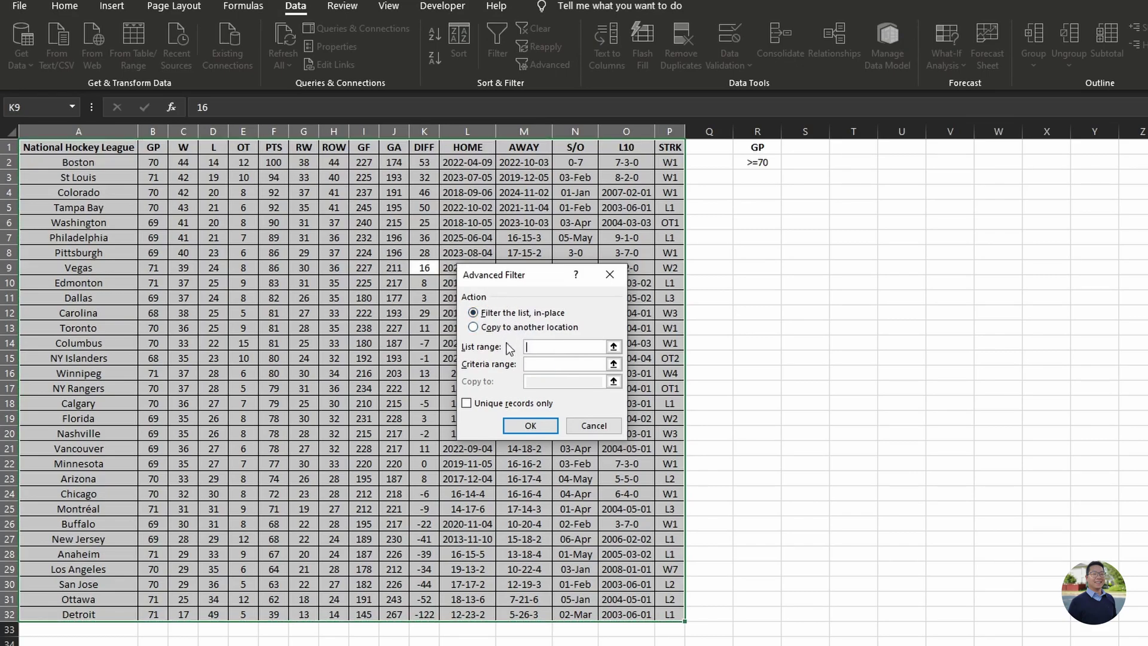
{"action": "left_click", "coordinate": [178, 225]}
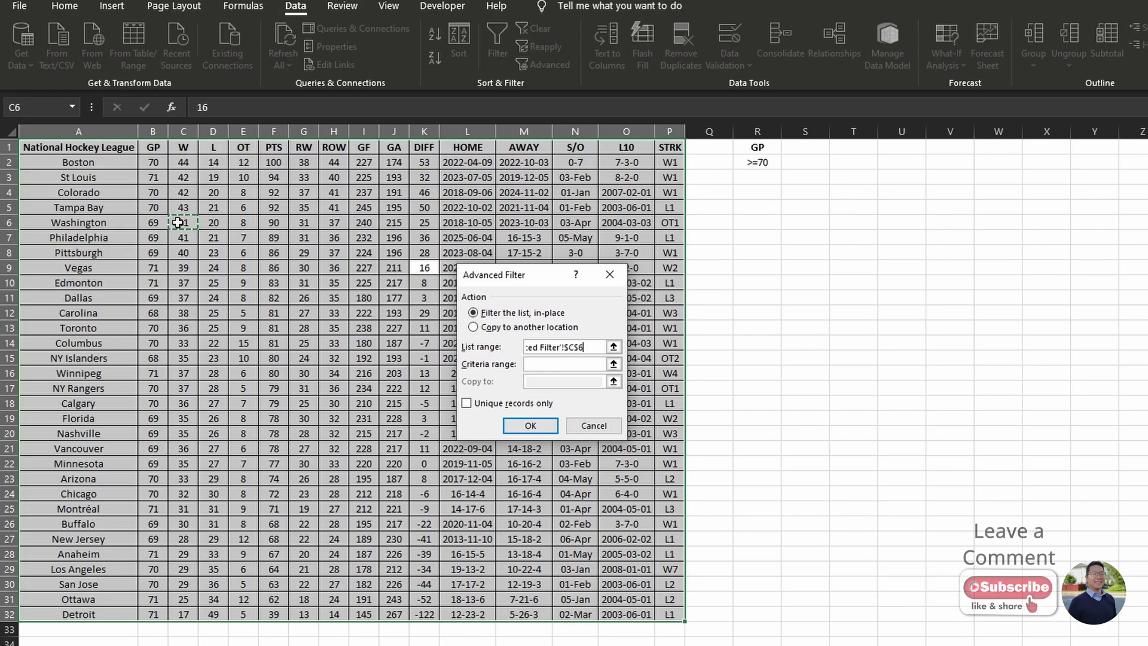
{"action": "key", "text": "ctrl+a"}
{"action": "key", "text": "ctrl+a"}
{"action": "left_click", "coordinate": [528, 364]}
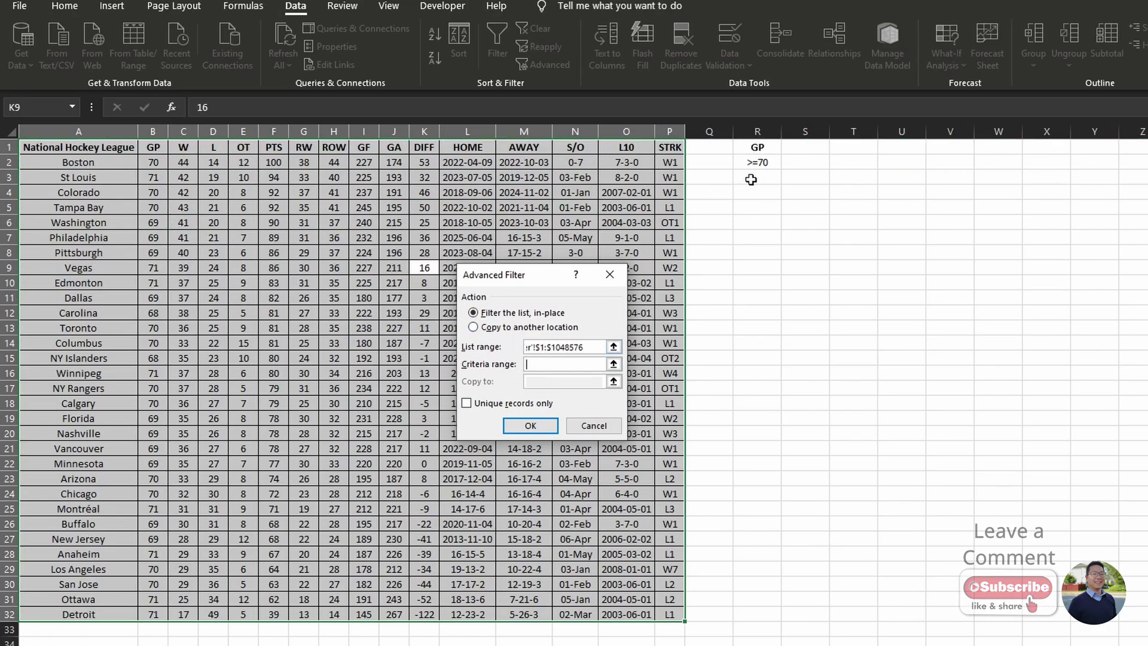
{"action": "left_click_drag", "start_coordinate": [749, 149], "coordinate": [749, 158]}
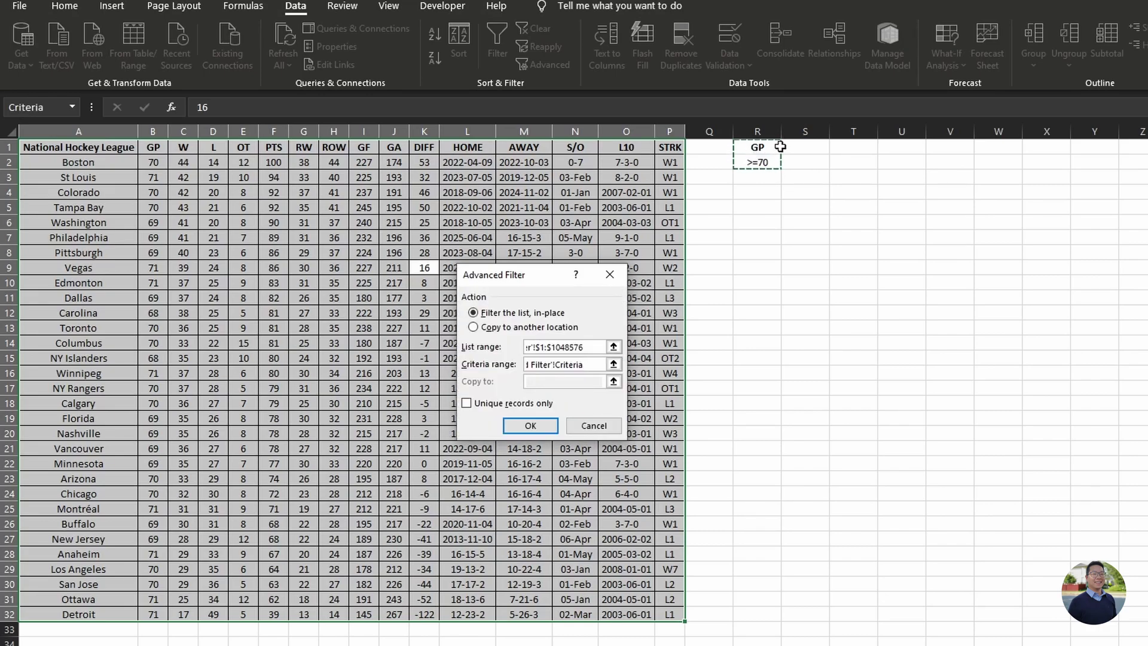
{"action": "left_click", "coordinate": [532, 427]}
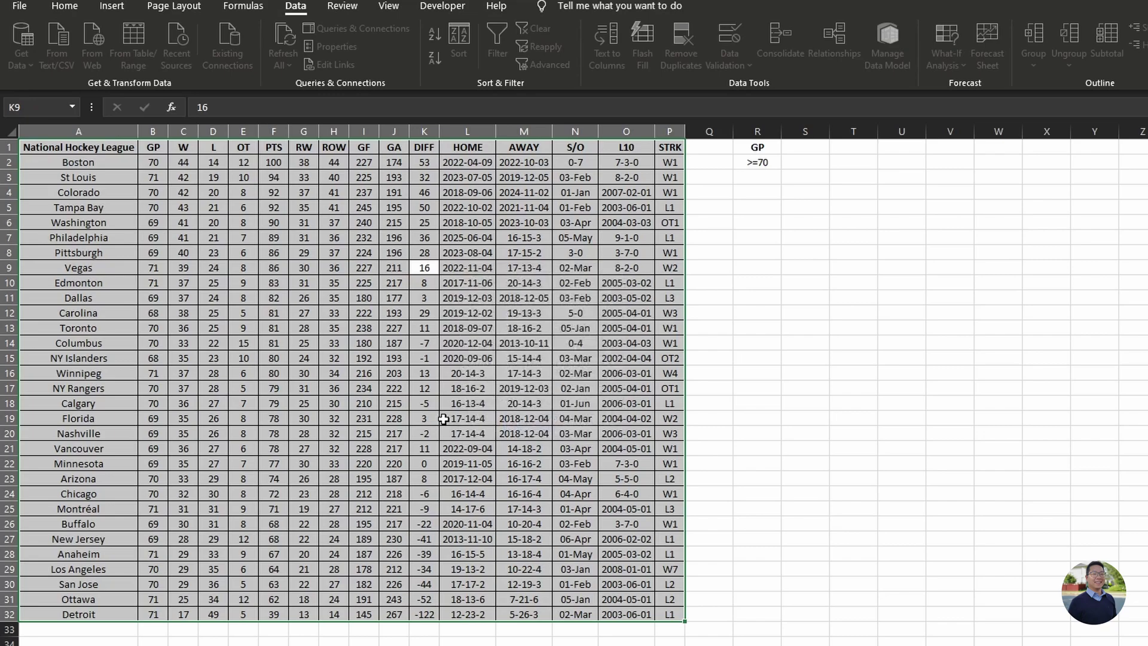
Undo the advanced filter, briefly AutoFilter GP to exclude 68, then turn filters off to show all teams
{"action": "left_click_drag", "start_coordinate": [154, 163], "coordinate": [153, 423]}
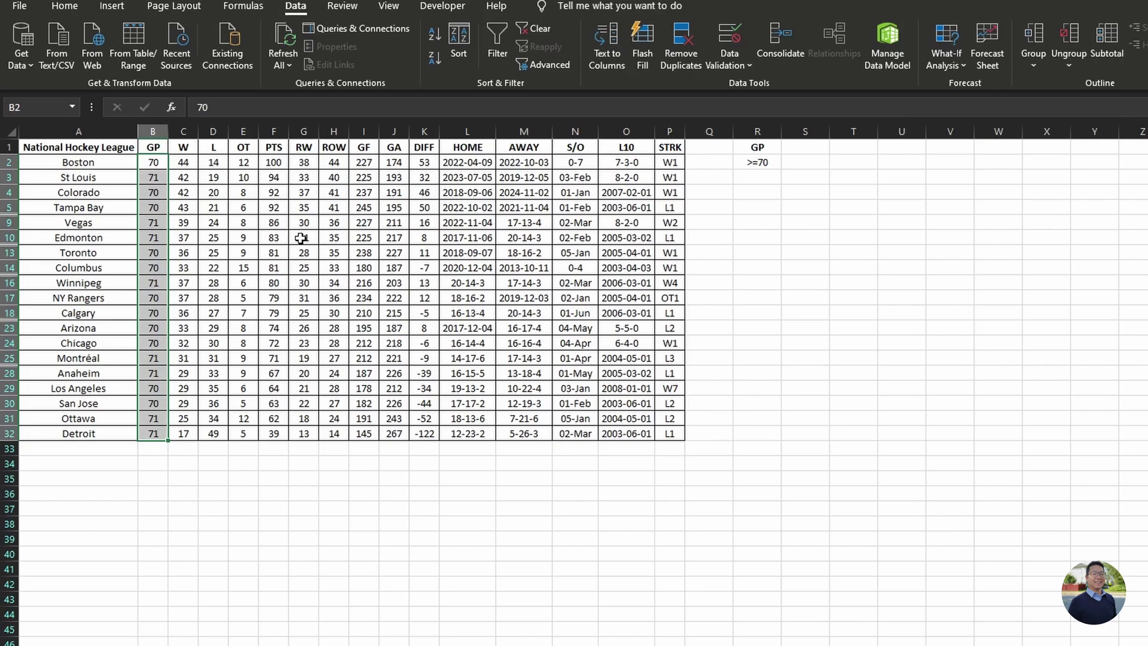
{"action": "key", "text": "ctrl+z"}
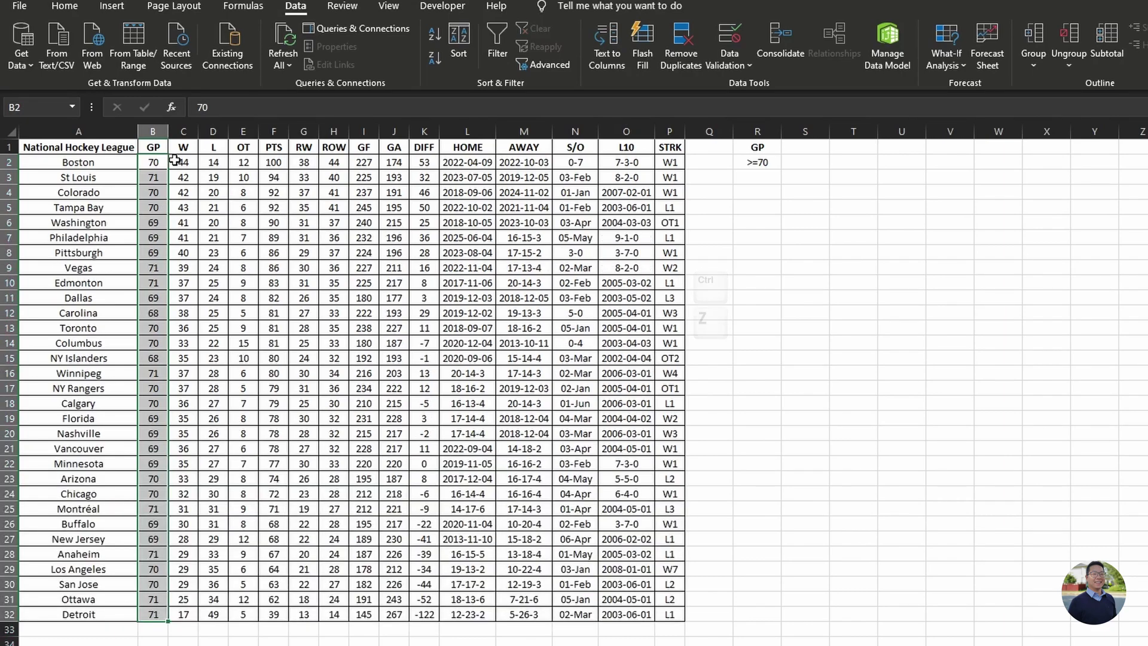
{"action": "left_click", "coordinate": [158, 149]}
{"action": "key", "text": "ctrl+shift+l"}
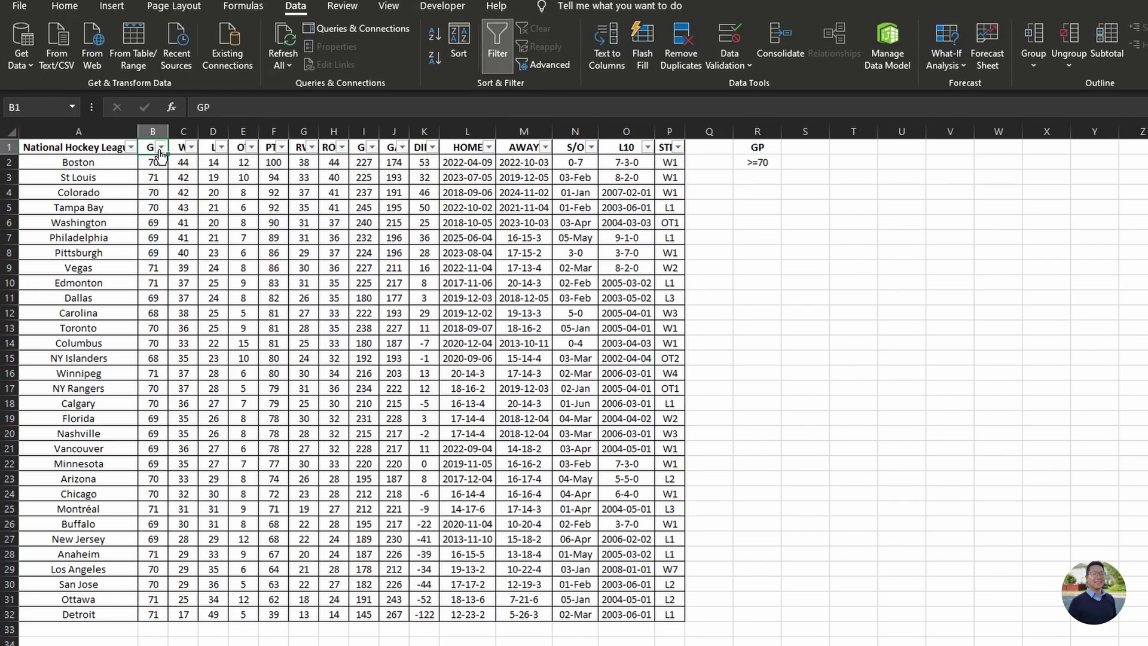
{"action": "left_click", "coordinate": [160, 148]}
{"action": "left_click", "coordinate": [54, 338]}
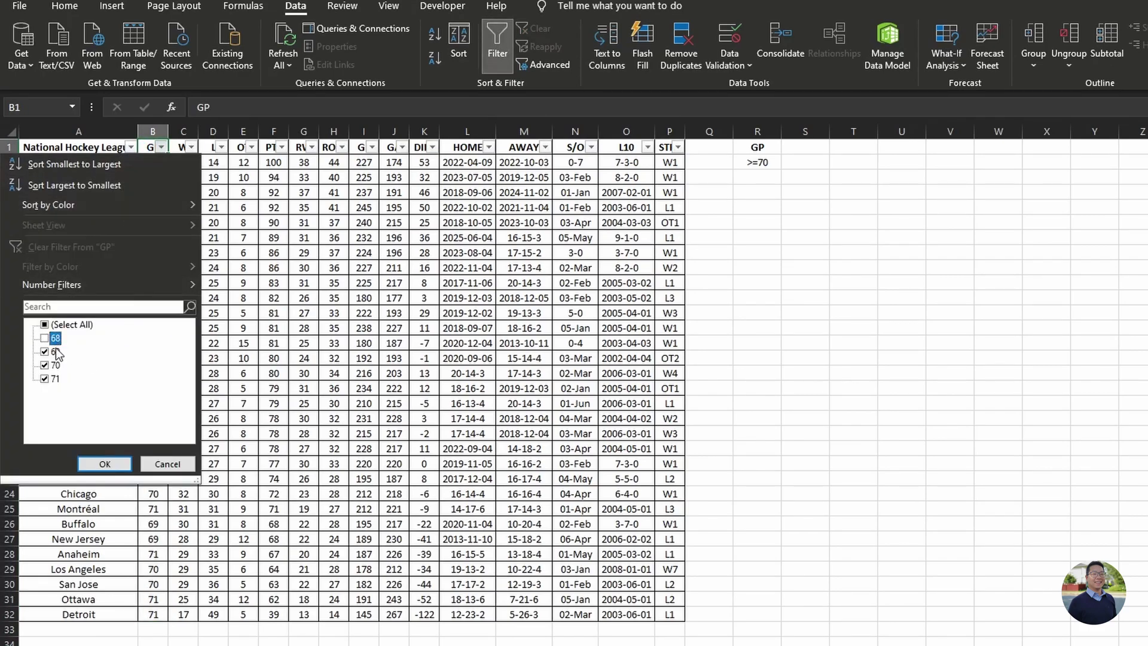
{"action": "left_click", "coordinate": [105, 464]}
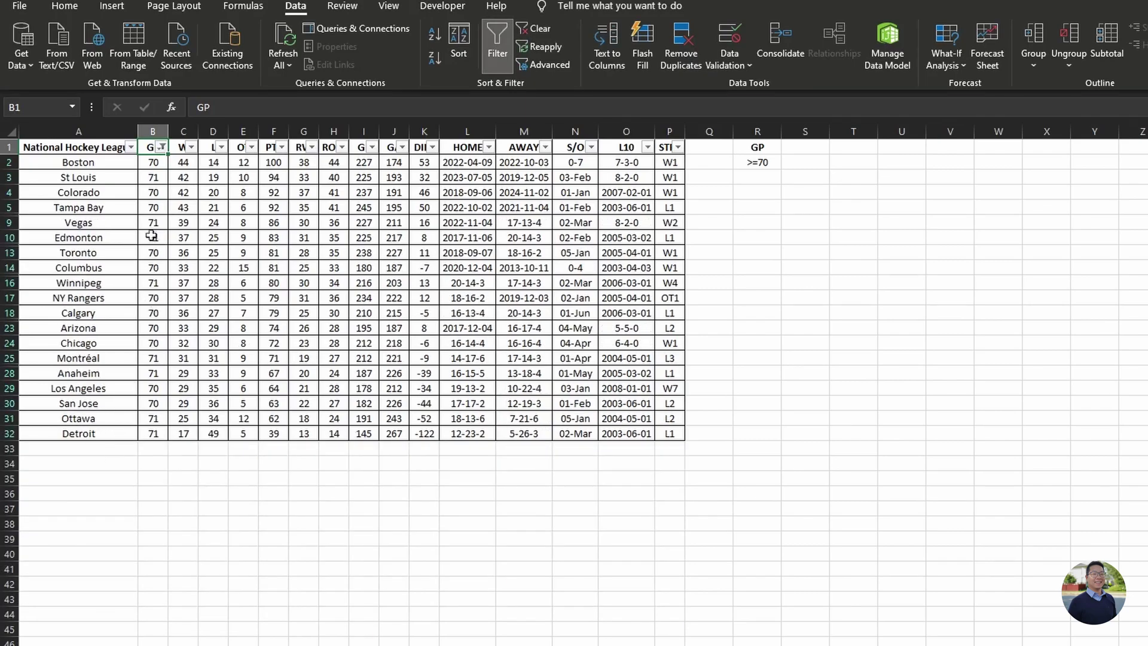
{"action": "left_click", "coordinate": [154, 169]}
{"action": "key", "text": "ctrl+shift+Down"}
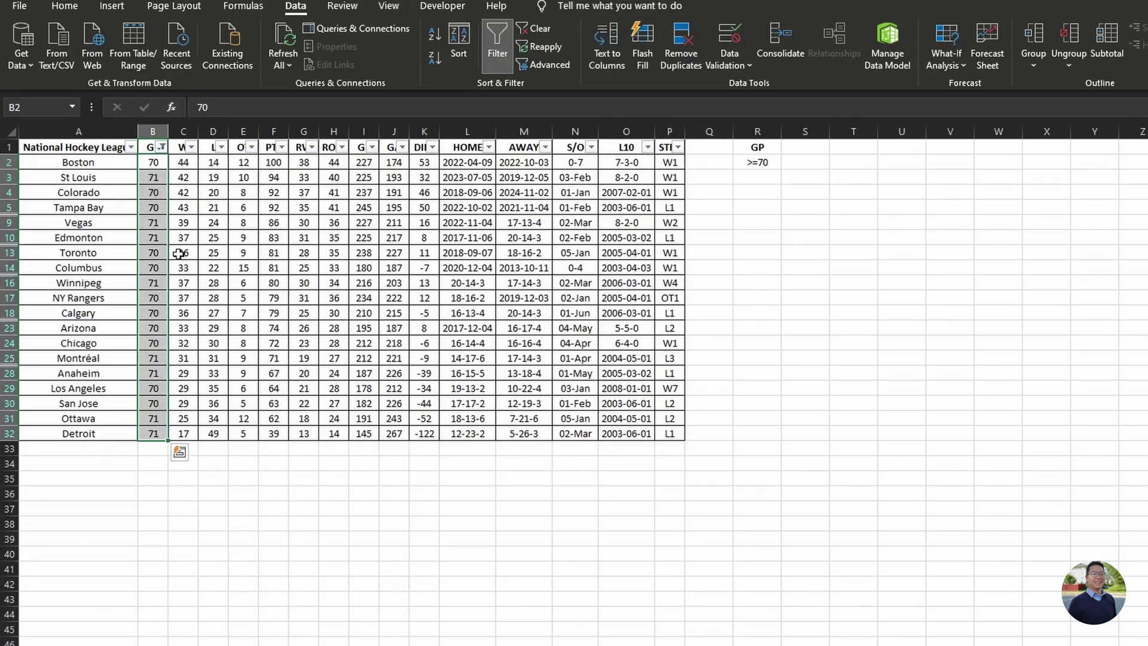
{"action": "left_click", "coordinate": [148, 149]}
{"action": "key", "text": "ctrl+shift+l"}
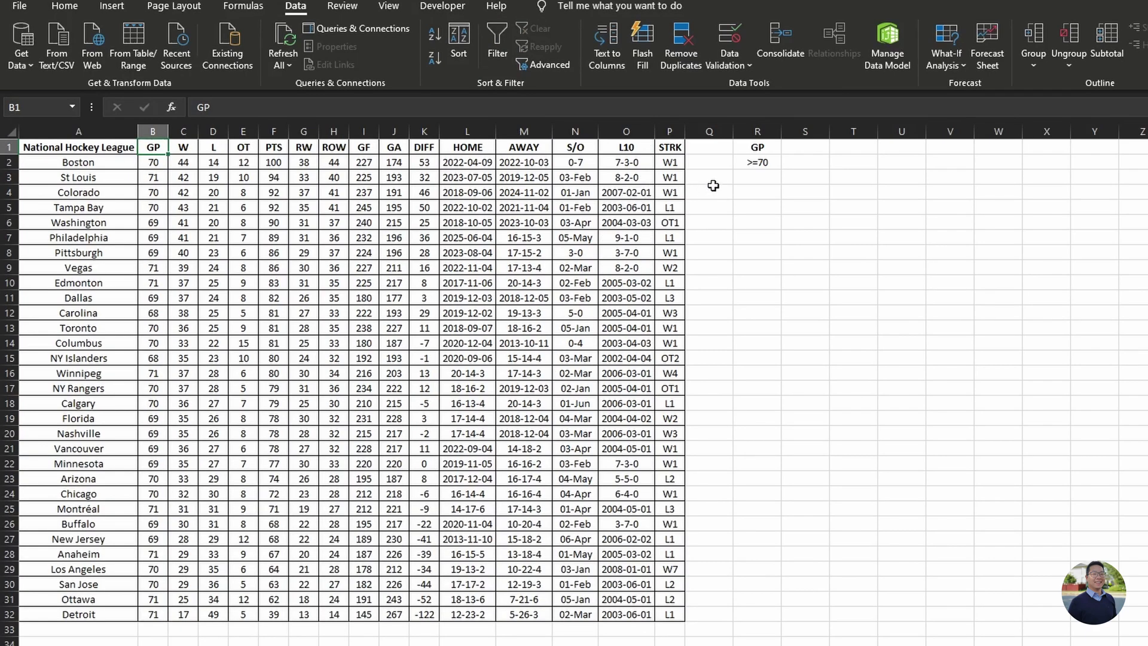
Add the criterion heading W in S1 with >=40 in S2
{"action": "left_click", "coordinate": [796, 147]}
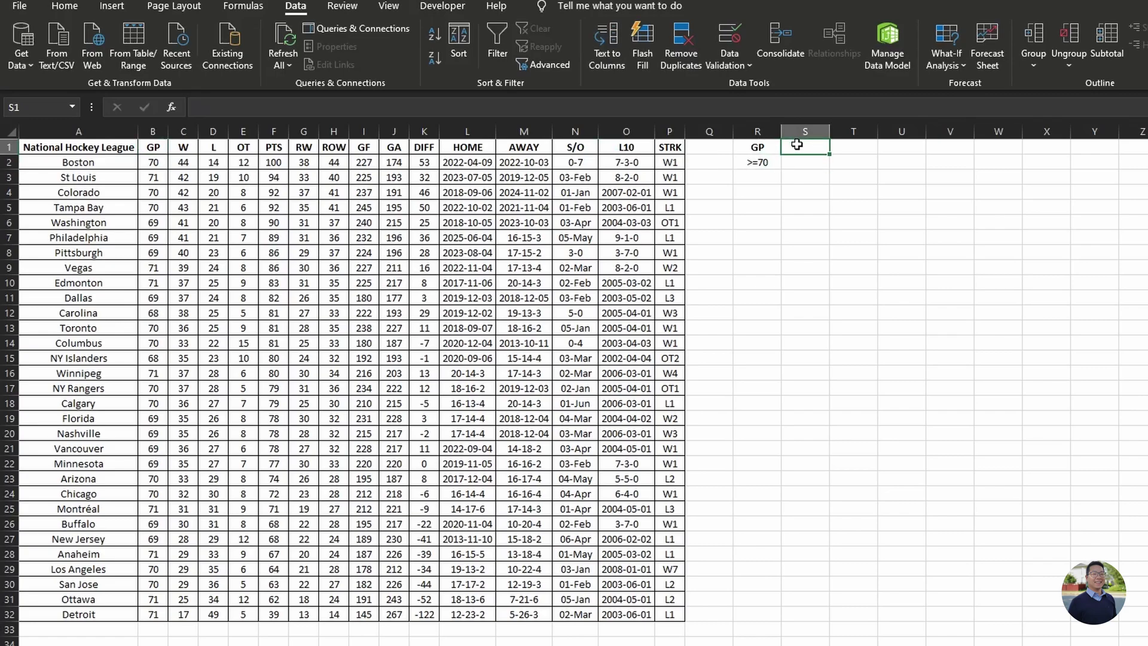
{"action": "type", "text": "W"}
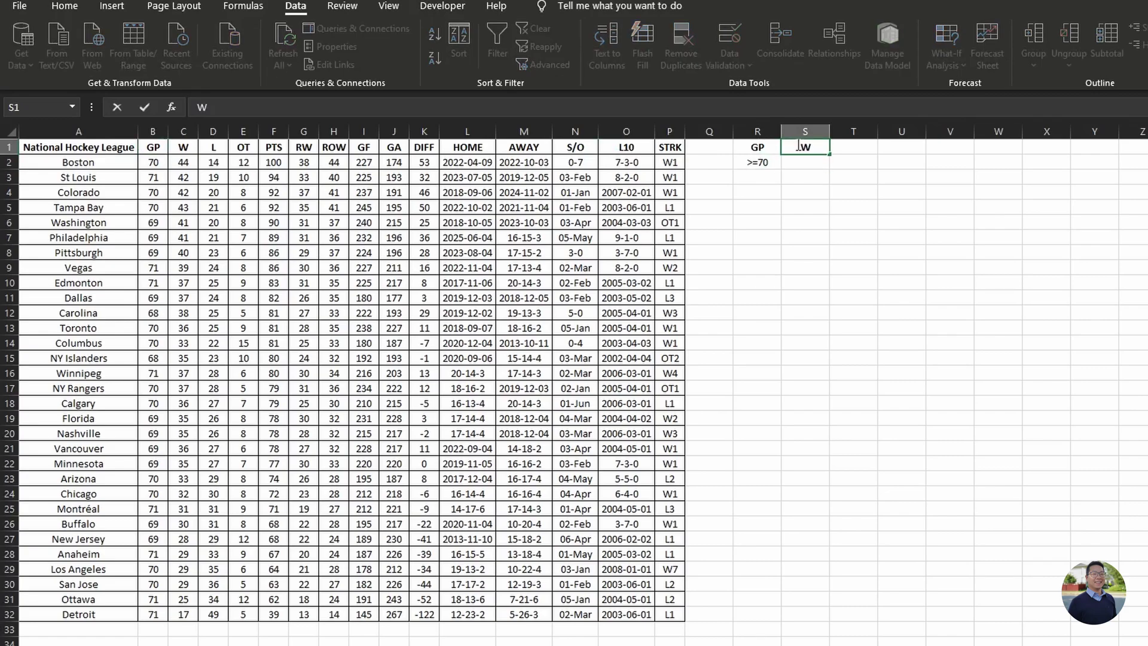
{"action": "key", "text": "Return"}
{"action": "type", "text": ">=40"}
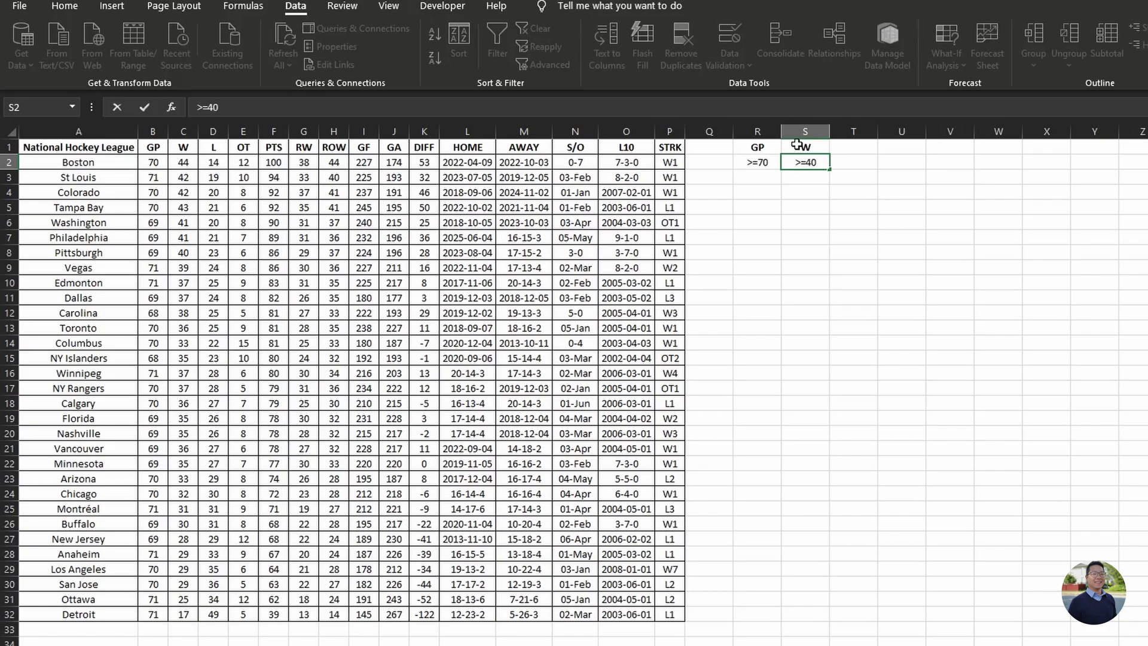
{"action": "left_click", "coordinate": [374, 237]}
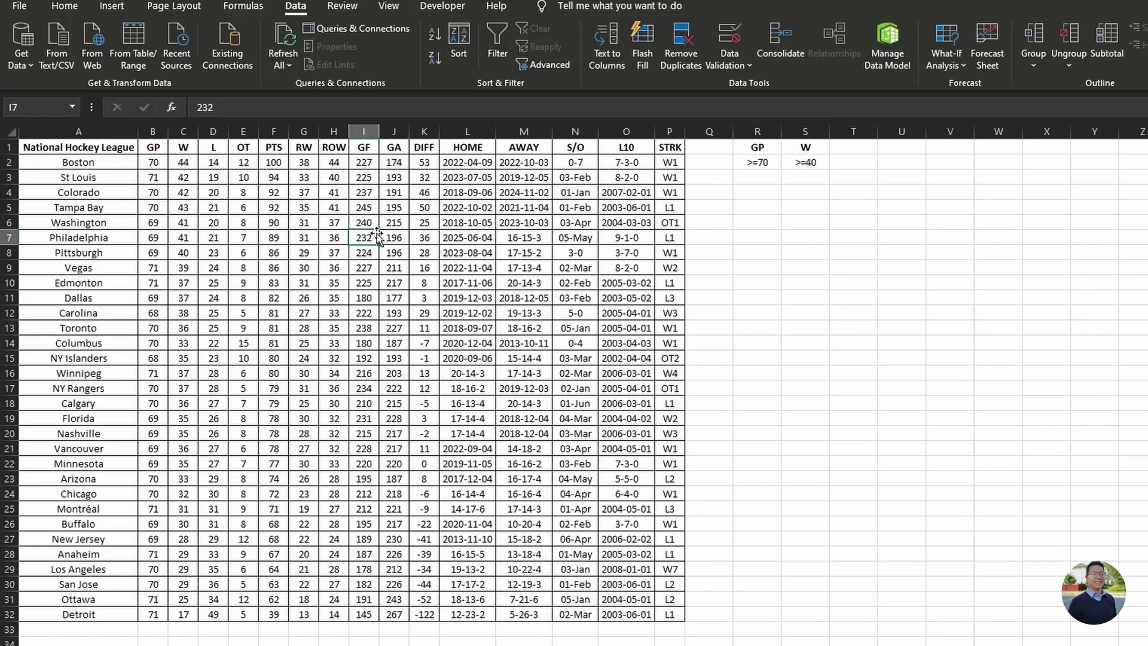
Rerun Advanced Filter on the whole table with criteria range R1:S2 and check the remaining GP and W values
{"action": "key", "text": "ctrl+a"}
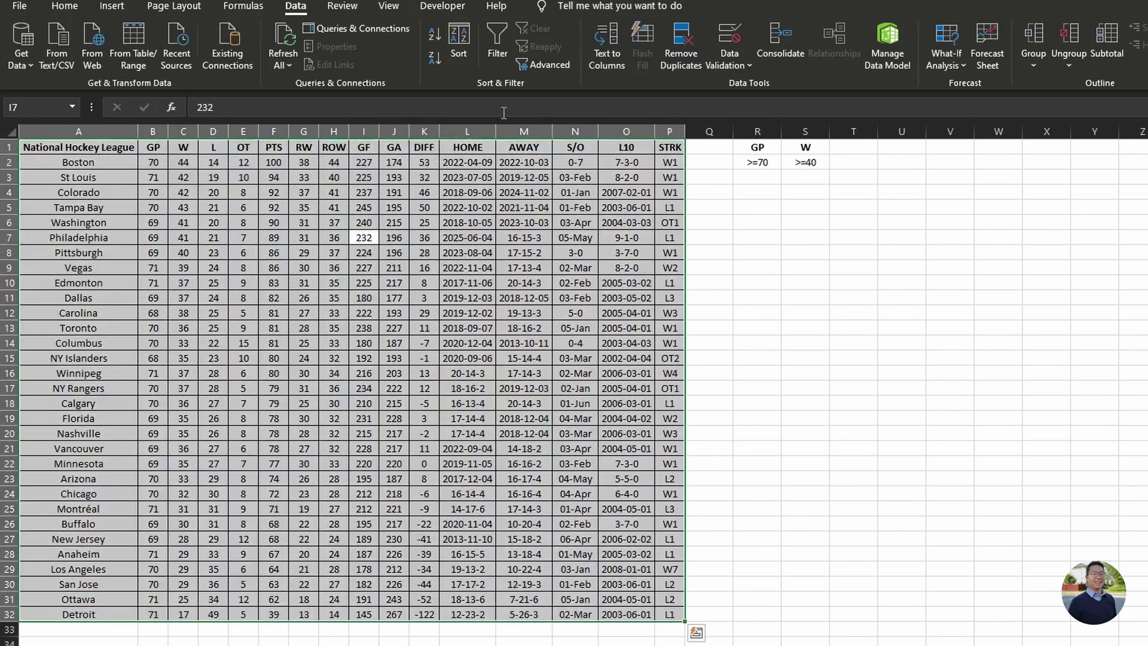
{"action": "left_click", "coordinate": [546, 64]}
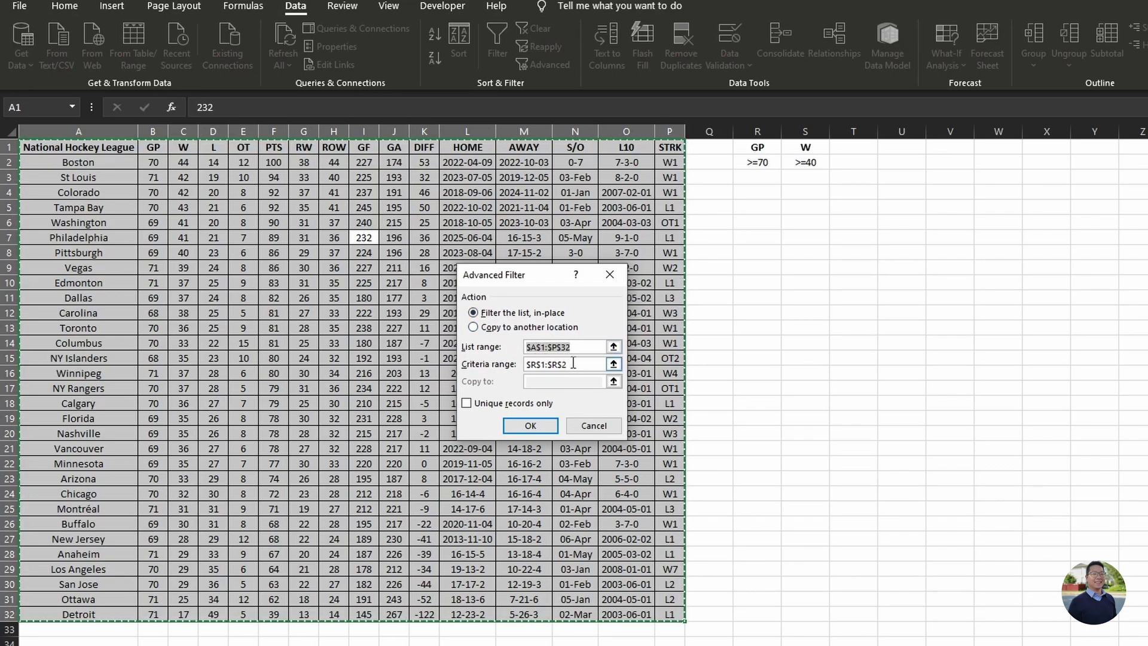
{"action": "left_click_drag", "start_coordinate": [573, 363], "coordinate": [525, 365]}
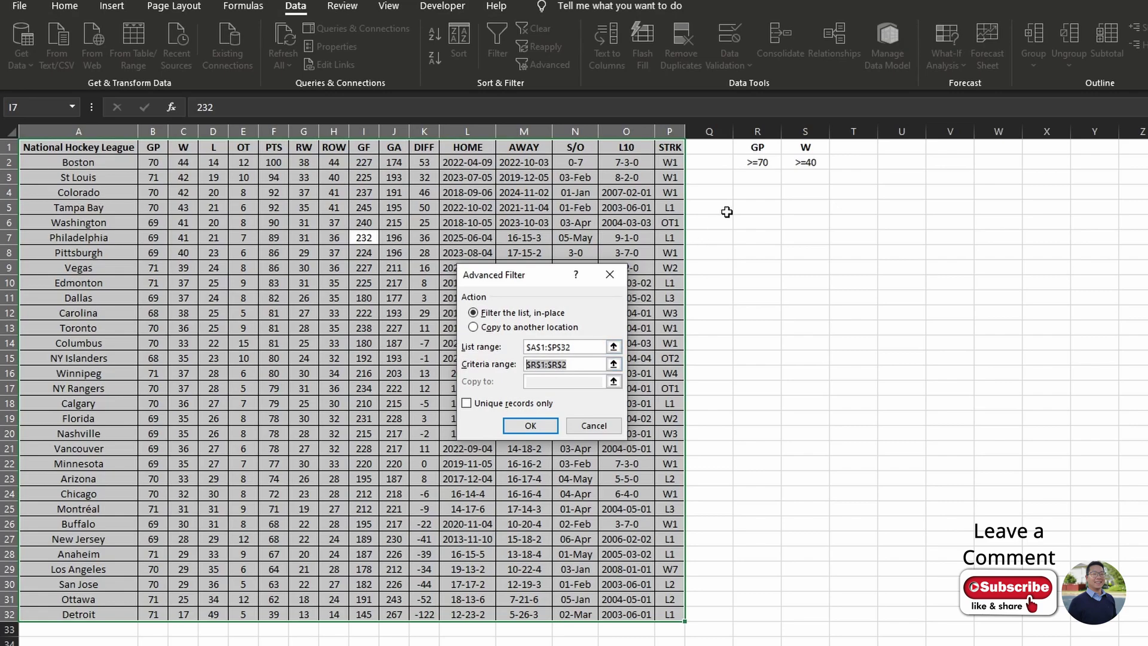
{"action": "left_click_drag", "start_coordinate": [755, 149], "coordinate": [796, 155]}
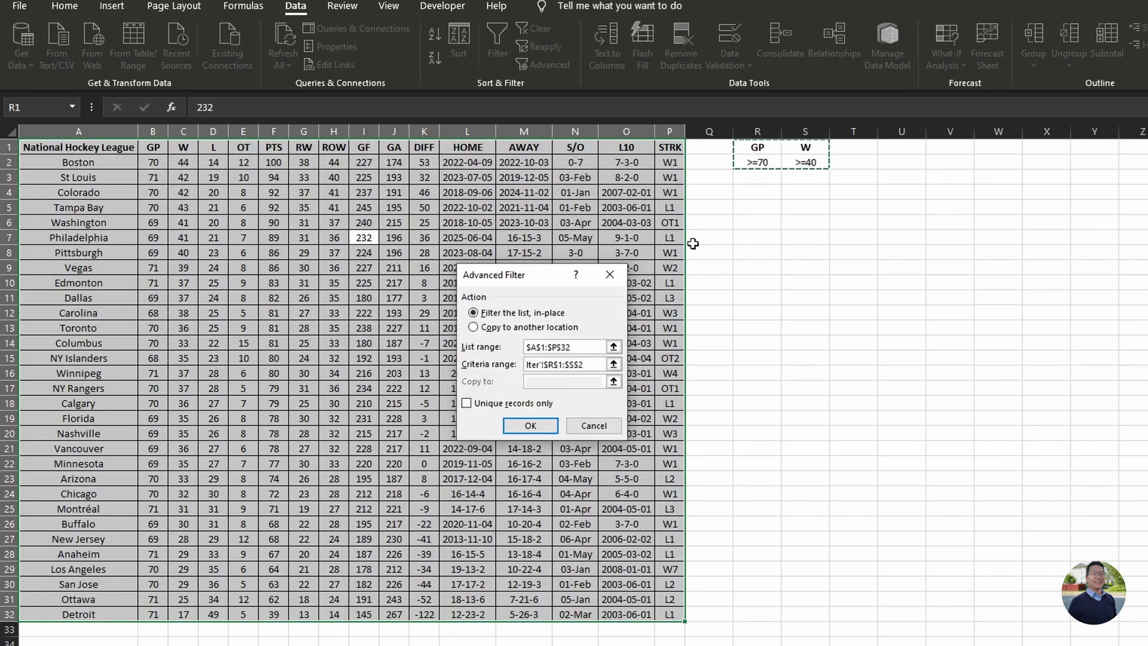
{"action": "left_click", "coordinate": [529, 427]}
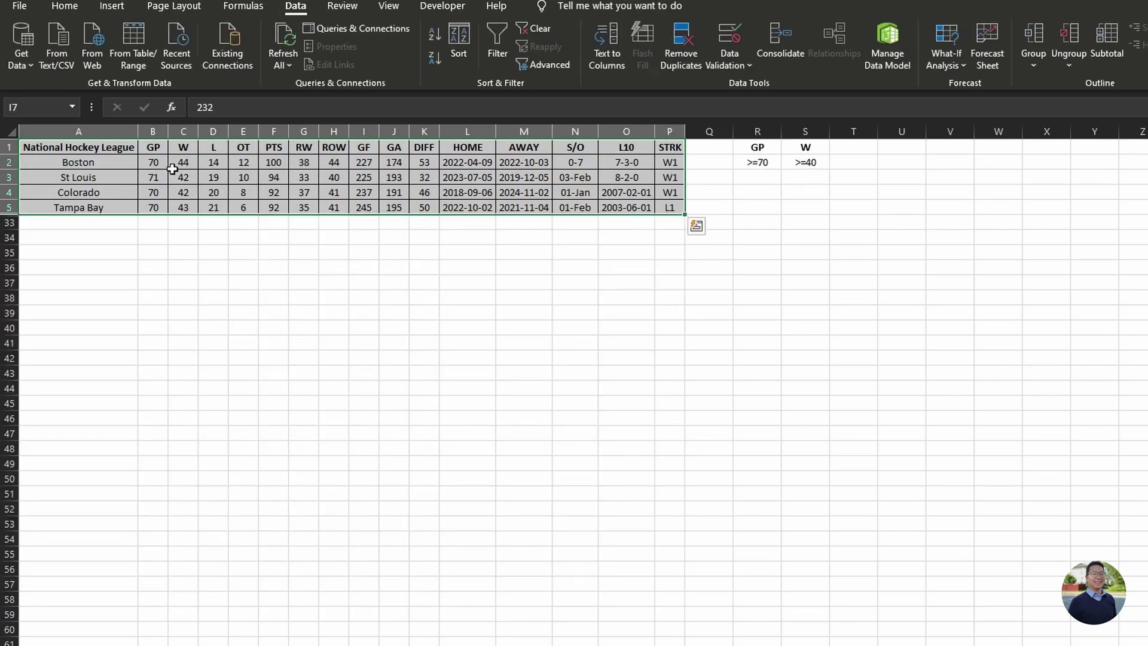
{"action": "left_click_drag", "start_coordinate": [157, 160], "coordinate": [182, 206]}
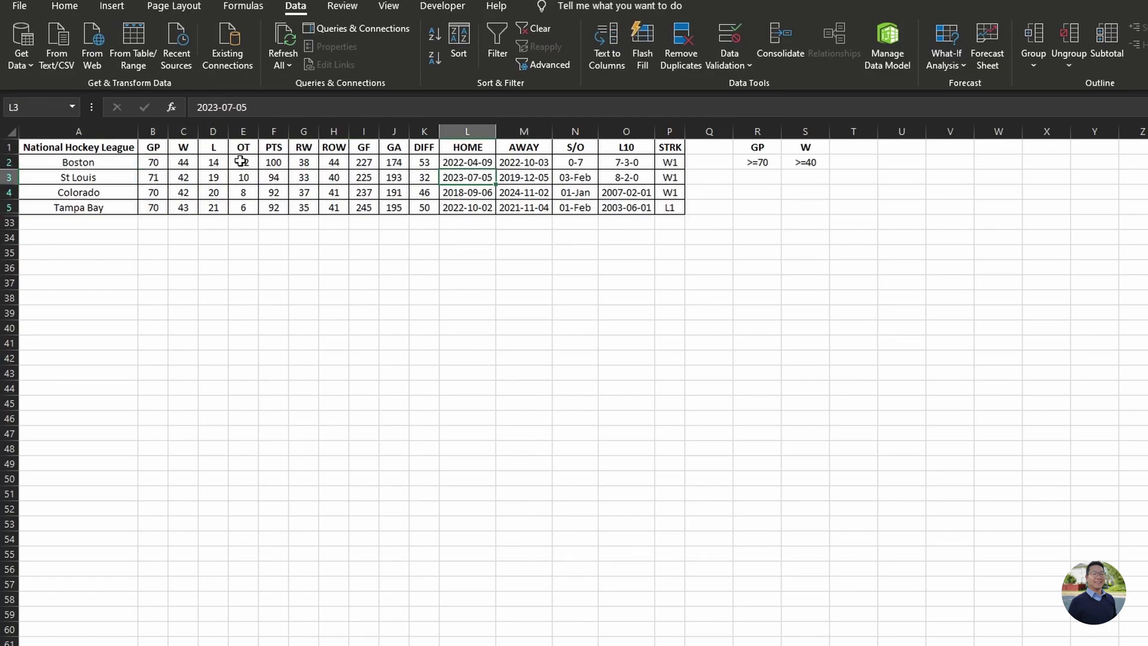
Clear the filter, then enter L in T1 and begin typing <=19 in T2
{"action": "key", "text": "alt+a+c"}
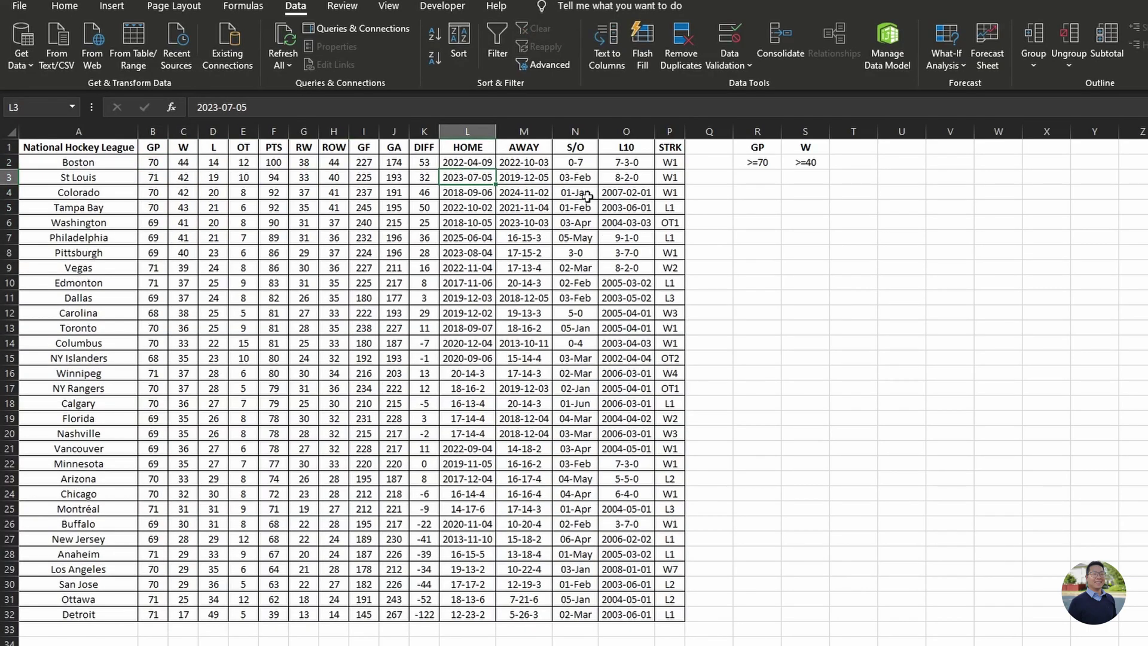
{"action": "left_click", "coordinate": [851, 149]}
{"action": "type", "text": "L"}
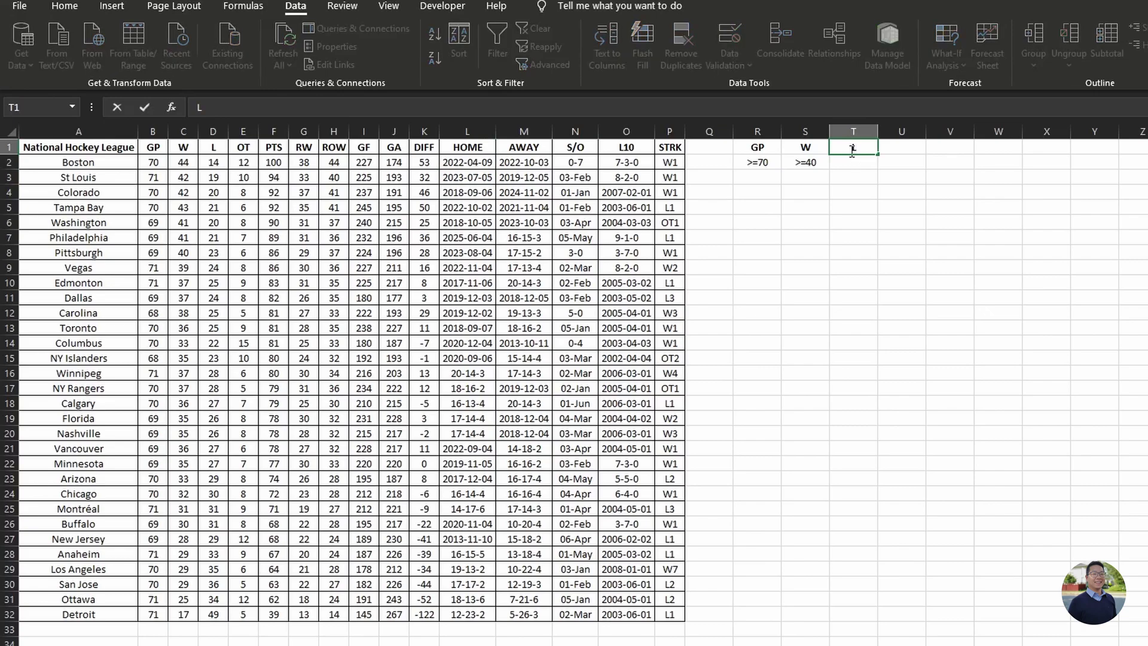
{"action": "key", "text": "Return"}
{"action": "type", "text": "<=19"}
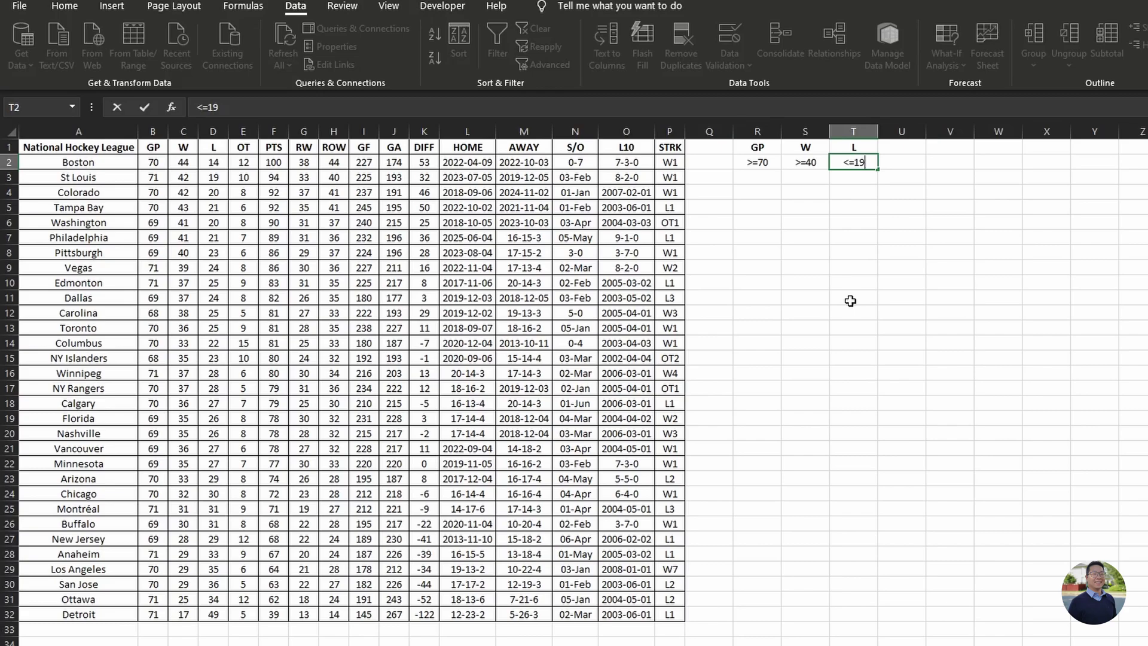
Commit <=19 and rerun Advanced Filter in place with criteria R1:T2, leaving Boston and St Louis
{"action": "left_click", "coordinate": [510, 313]}
{"action": "key", "text": "ctrl+a"}
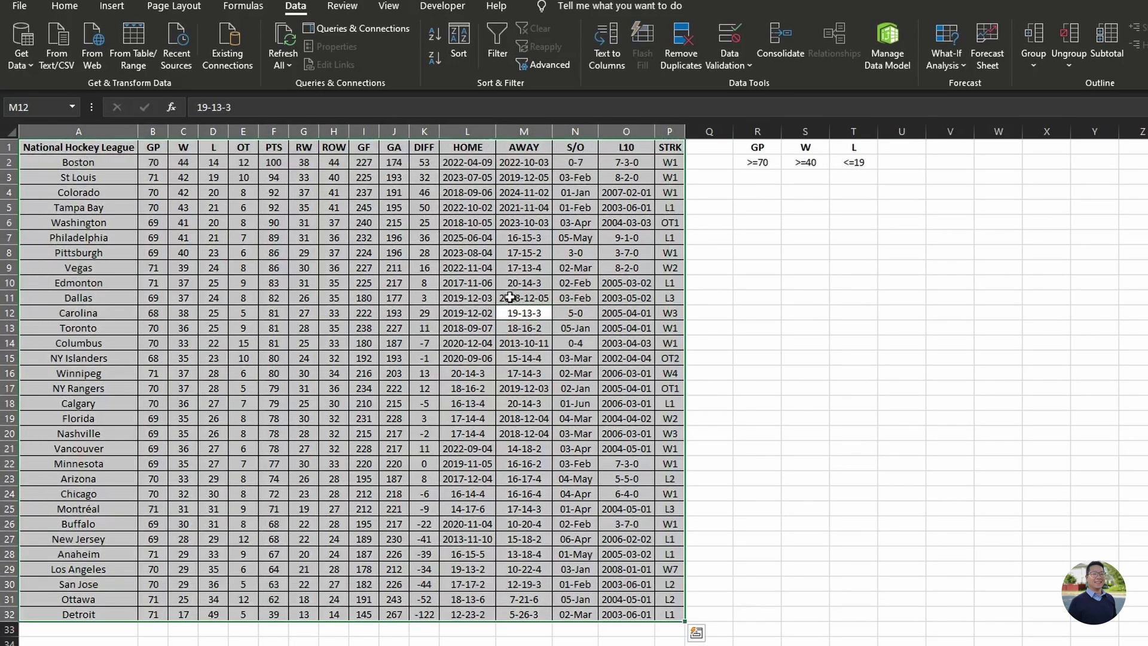
{"action": "left_click", "coordinate": [540, 67]}
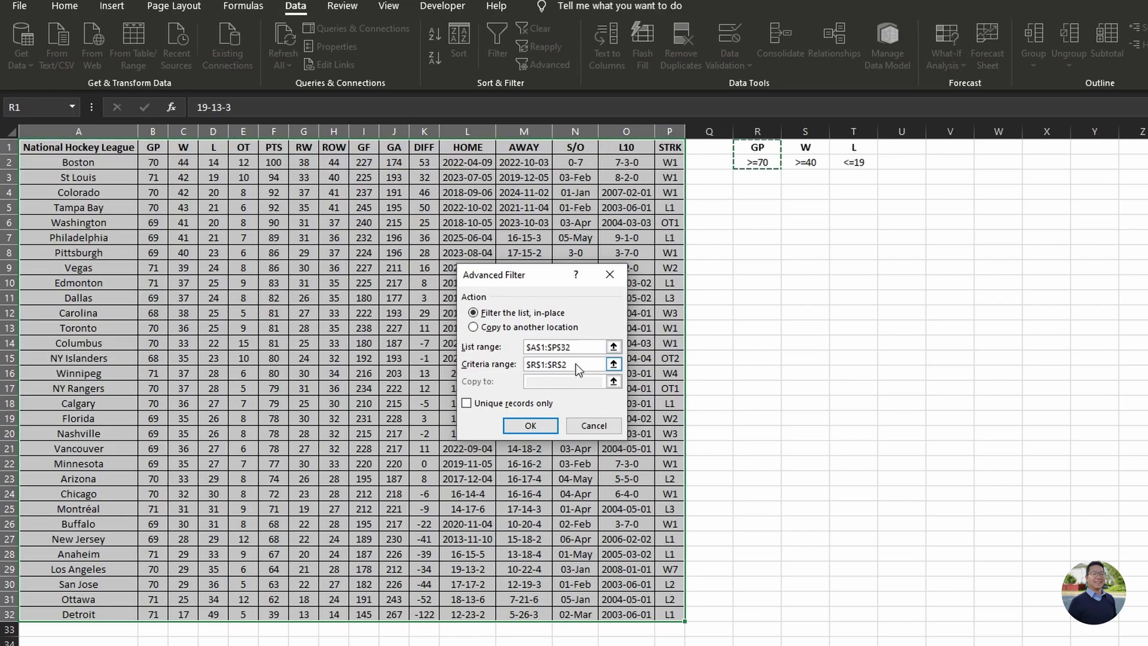
{"action": "left_click_drag", "start_coordinate": [577, 364], "coordinate": [525, 364]}
{"action": "left_click_drag", "start_coordinate": [743, 147], "coordinate": [846, 162]}
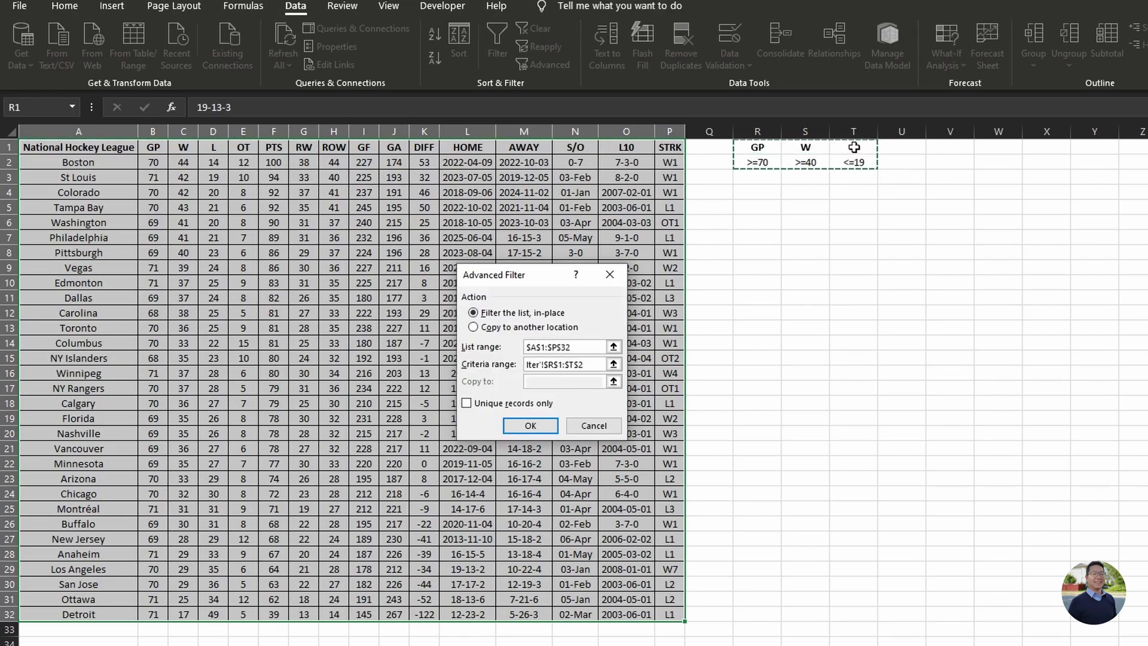
{"action": "left_click", "coordinate": [532, 426]}
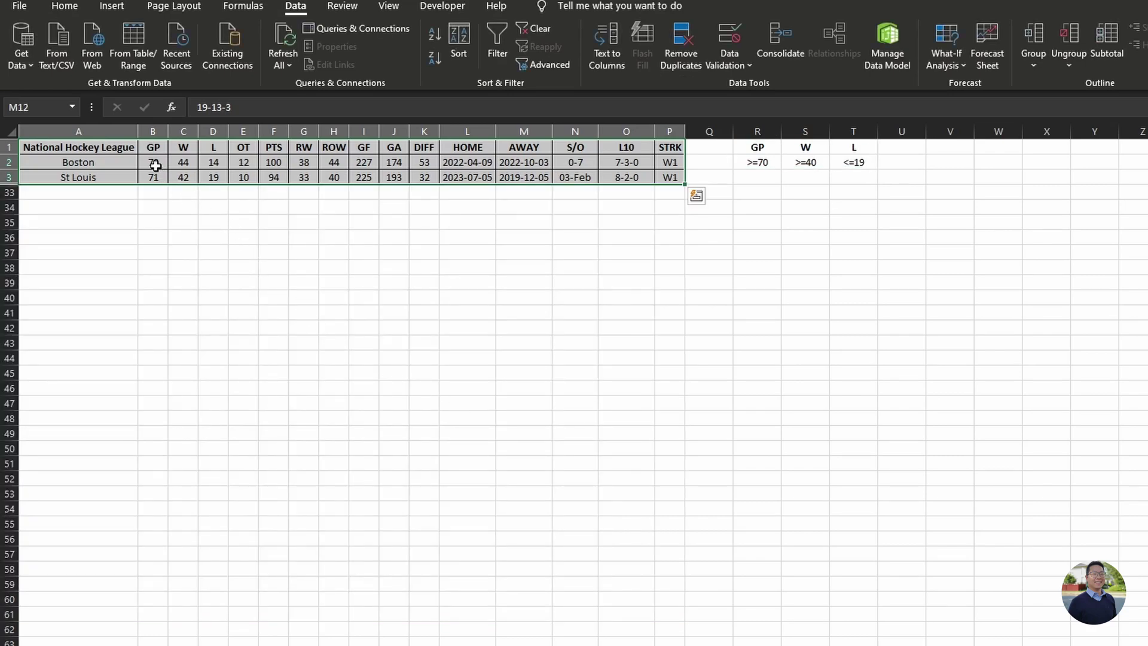
{"action": "left_click_drag", "start_coordinate": [153, 162], "coordinate": [250, 186]}
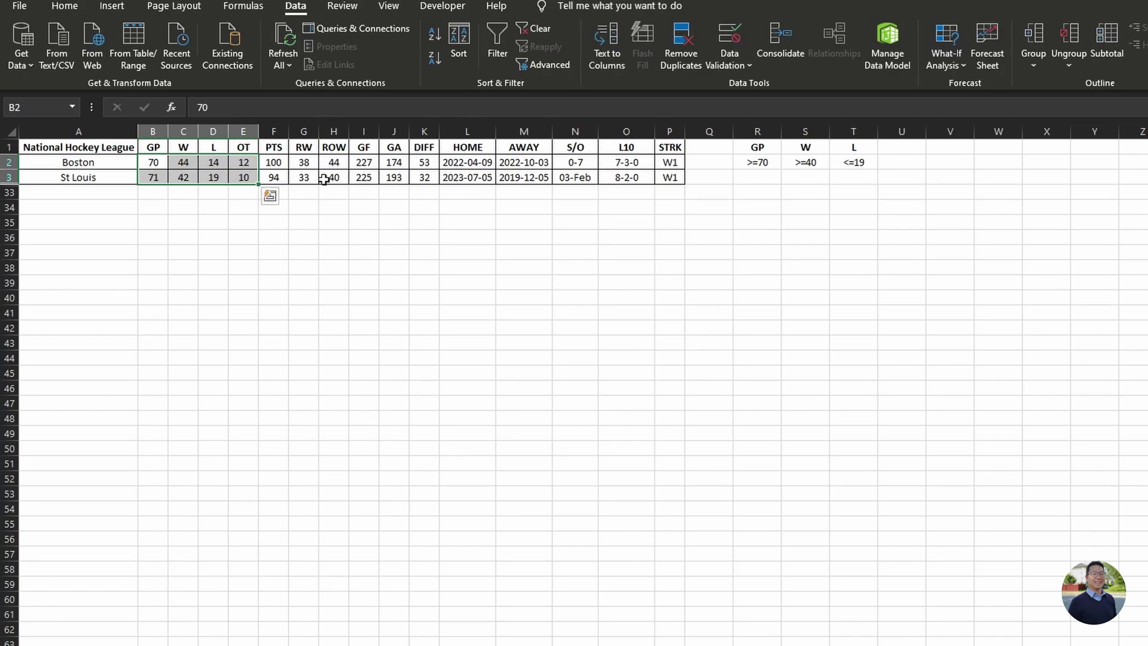
Clear the filter, paste the National Hockey League, GP, W, L headers into V1:Y1, and autofit columns V:Y
{"action": "key", "text": "alt+a"}
{"action": "key", "text": "c"}
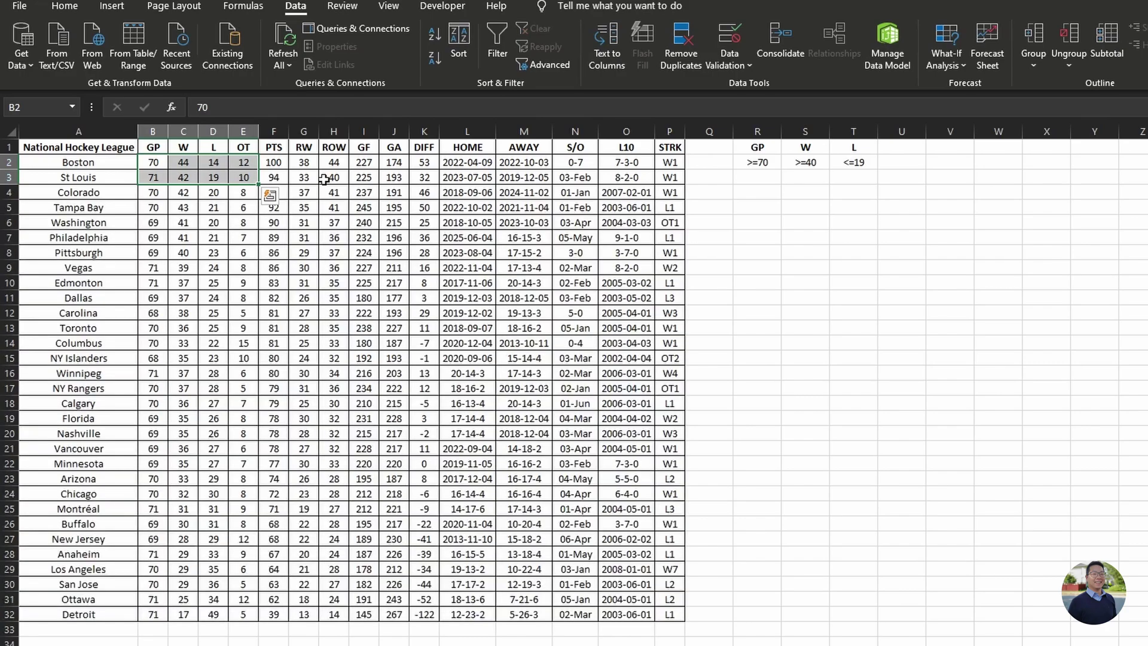
{"action": "left_click", "coordinate": [105, 144]}
{"action": "left_click_drag", "start_coordinate": [196, 149], "coordinate": [207, 150]}
{"action": "key", "text": "ctrl+c"}
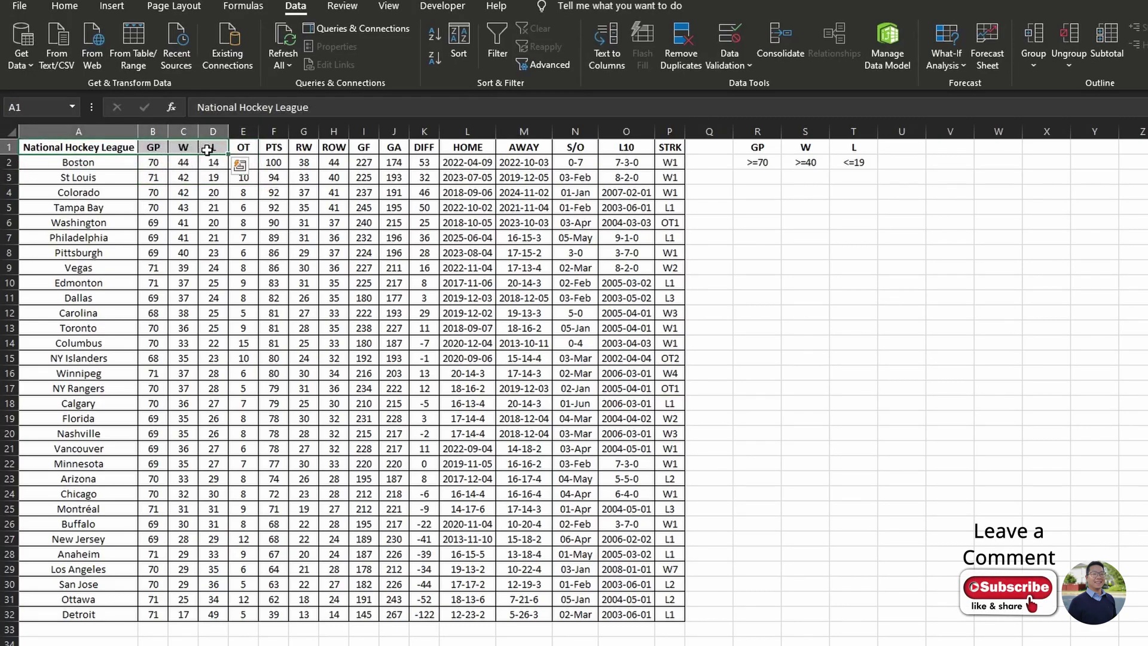
{"action": "left_click", "coordinate": [957, 148]}
{"action": "key", "text": "ctrl+v"}
{"action": "left_click_drag", "start_coordinate": [950, 131], "coordinate": [1101, 131]}
{"action": "double_click", "coordinate": [1119, 131]}
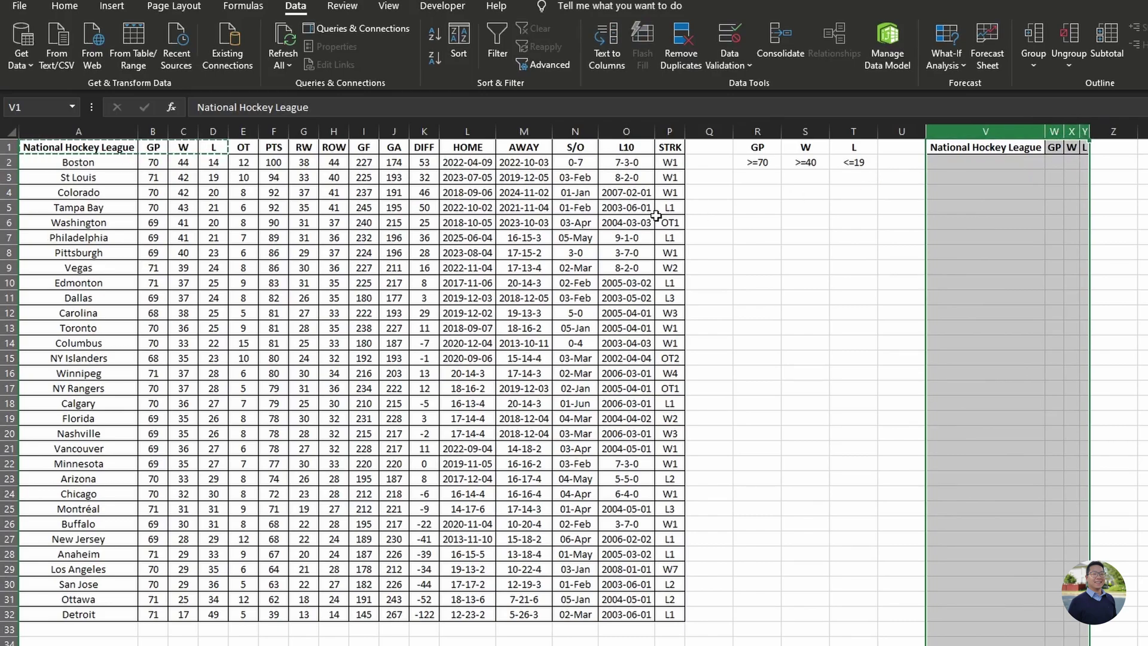
Run Advanced Filter with Copy to another location, criteria R1:T2, and destination V1:Y1
{"action": "left_click", "coordinate": [791, 202]}
{"action": "left_click", "coordinate": [470, 197]}
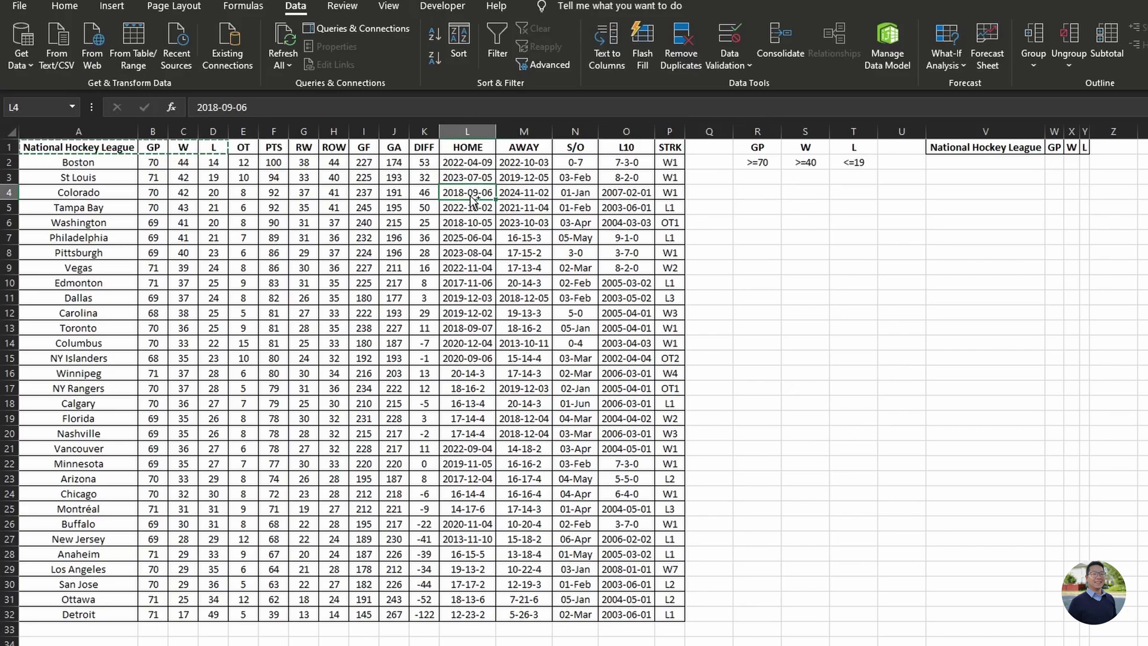
{"action": "key", "text": "ctrl+a"}
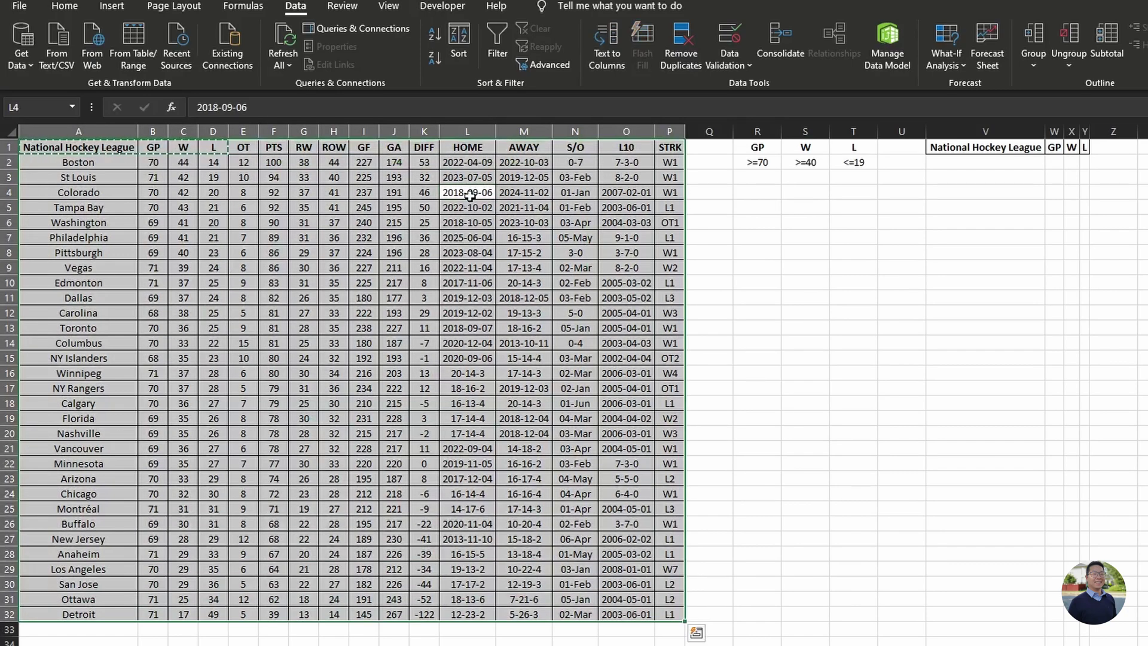
{"action": "left_click", "coordinate": [547, 66]}
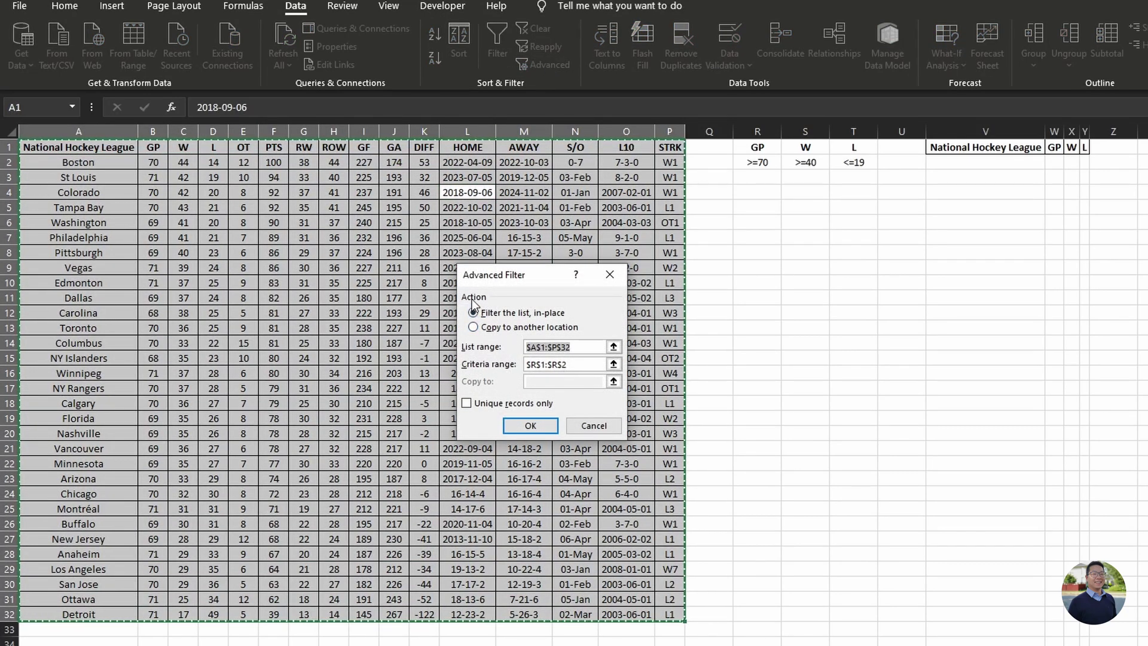
{"action": "left_click", "coordinate": [496, 332]}
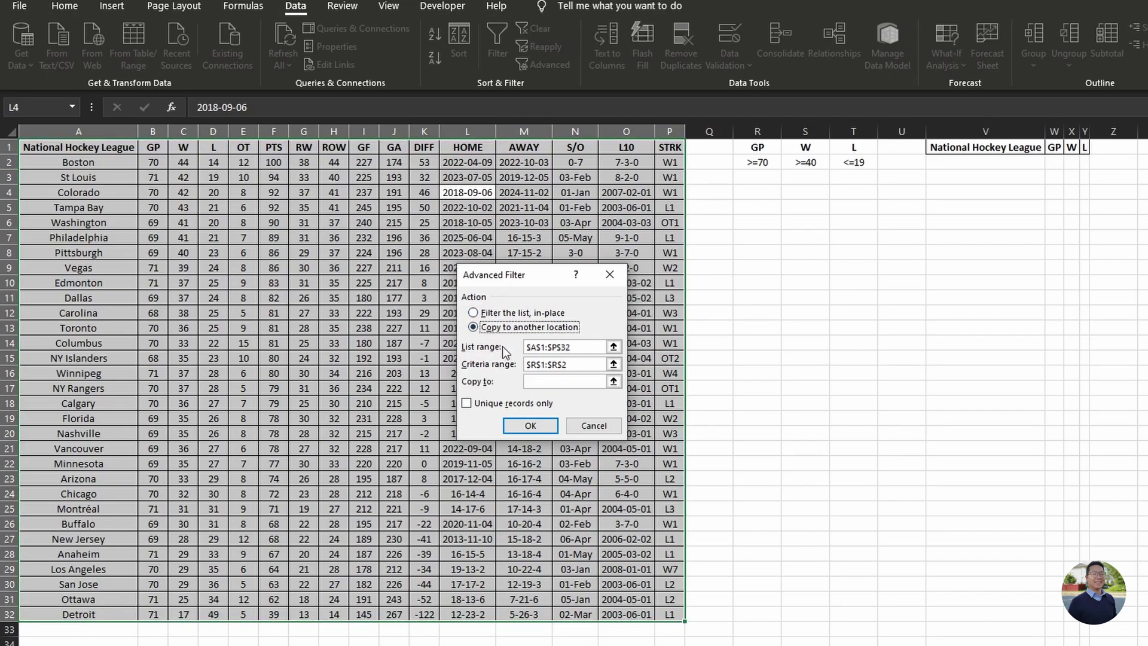
{"action": "left_click", "coordinate": [576, 361]}
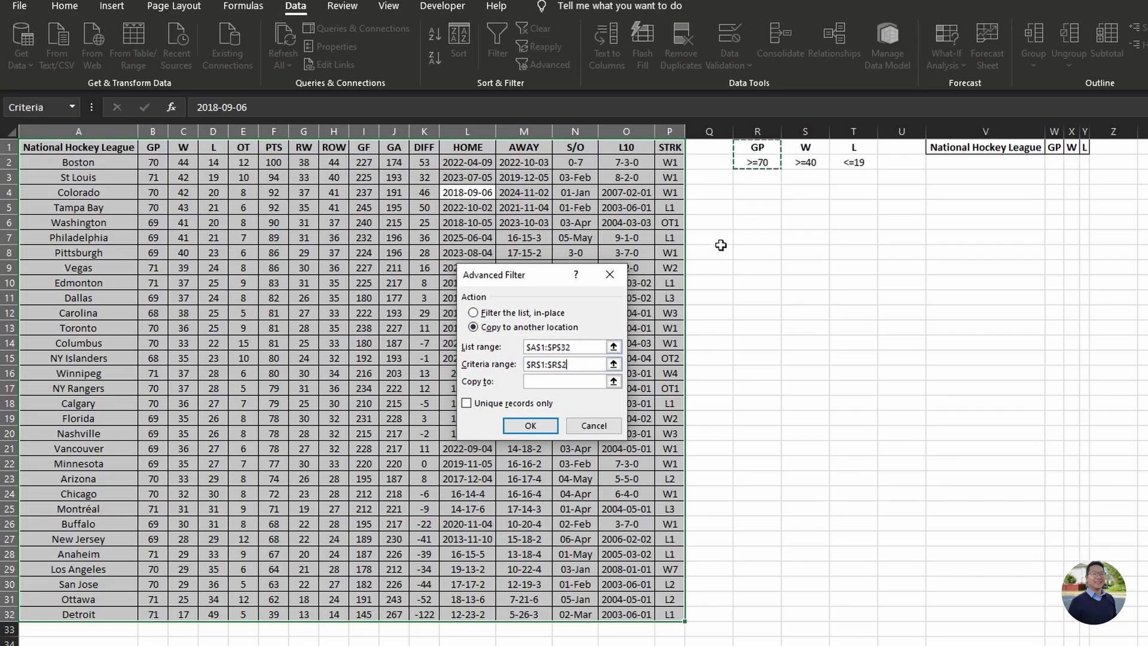
{"action": "left_click", "coordinate": [758, 148]}
{"action": "left_click_drag", "start_coordinate": [758, 148], "coordinate": [842, 165]}
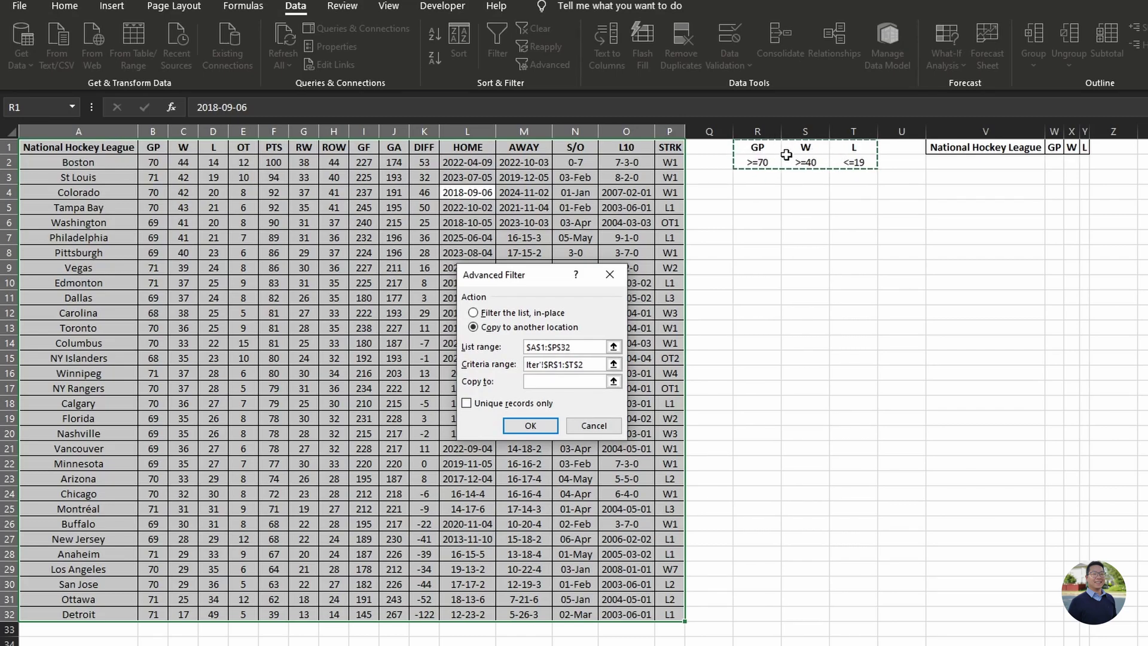
{"action": "left_click", "coordinate": [540, 384]}
{"action": "left_click_drag", "start_coordinate": [985, 148], "coordinate": [1081, 148]}
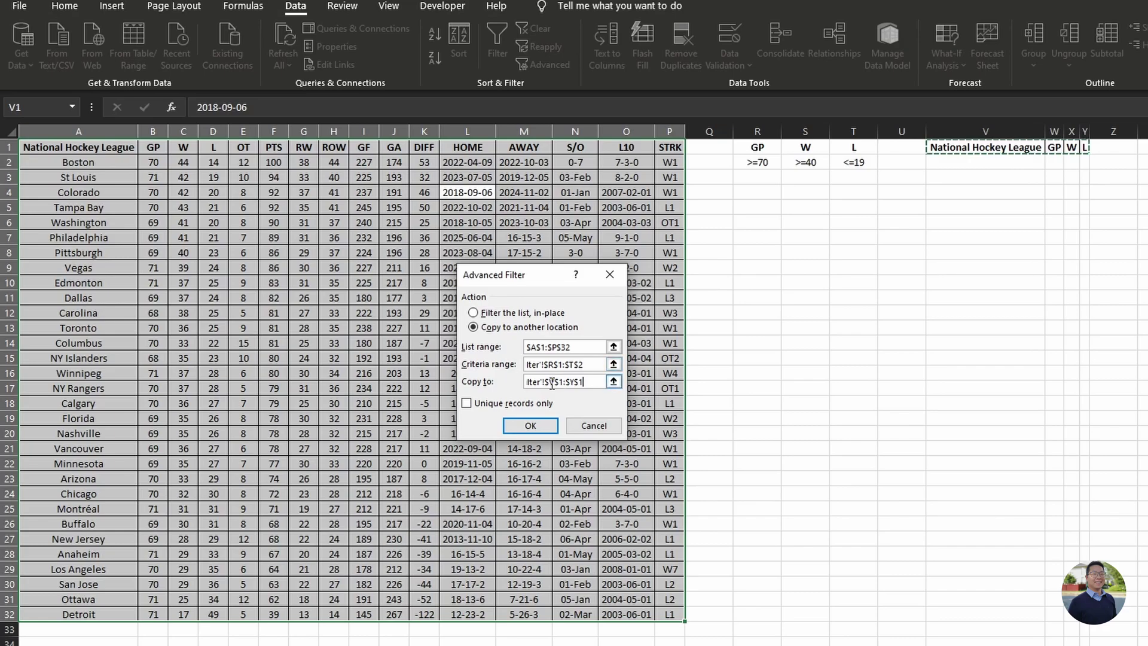
{"action": "left_click", "coordinate": [529, 428]}
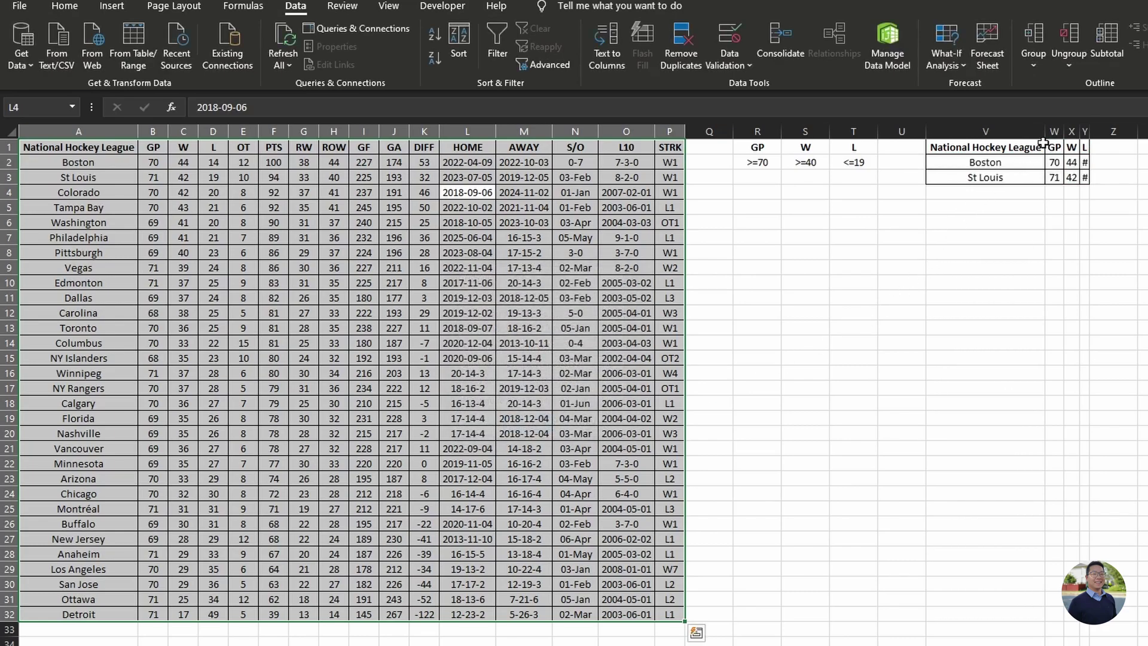
Autofit column Y so the loss values 14 and 19 are visible
{"action": "left_click_drag", "start_coordinate": [1043, 131], "coordinate": [1085, 131]}
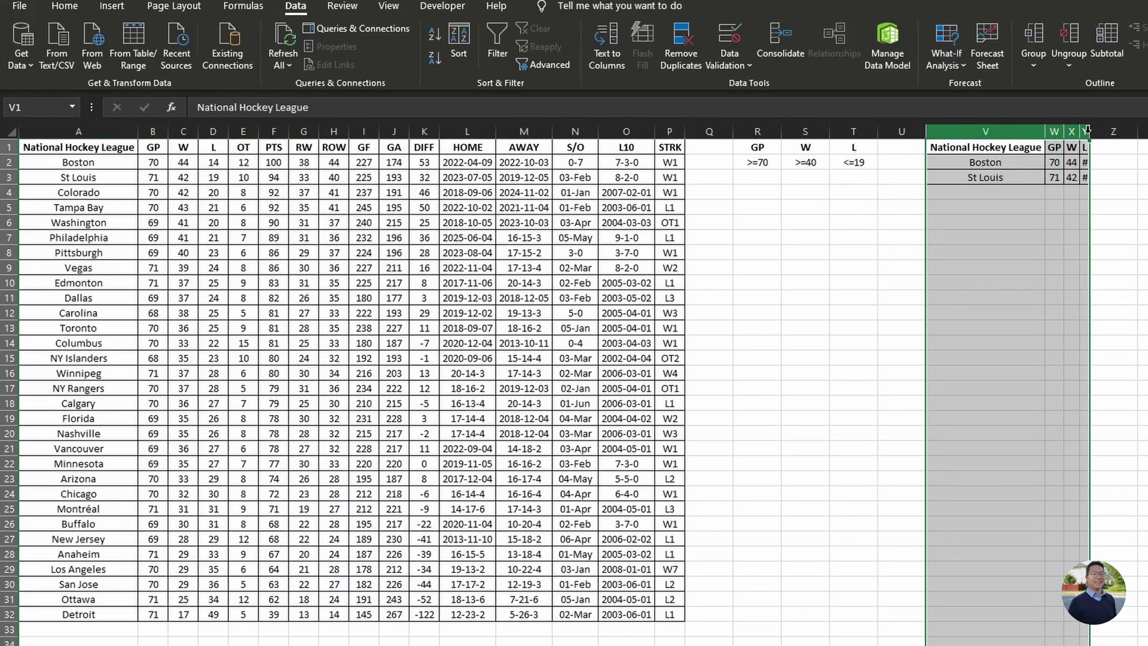
{"action": "double_click", "coordinate": [1087, 131]}
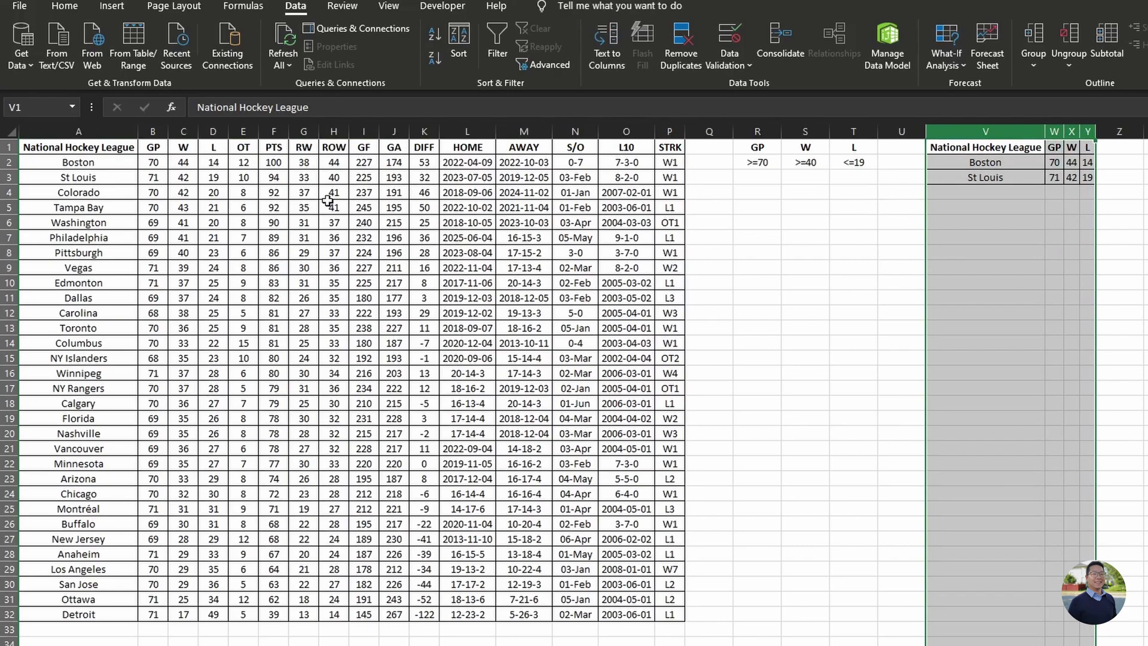
{"action": "left_click", "coordinate": [626, 192]}
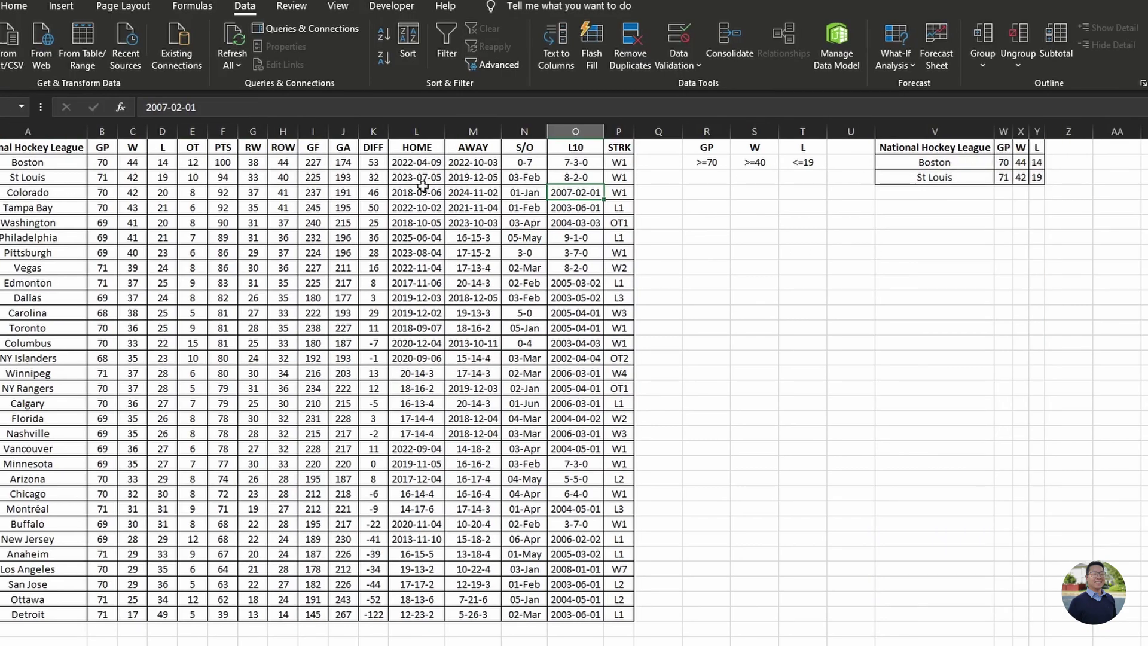
Copy the OT and PTS headers and paste them into Z1:AA1
{"action": "left_click", "coordinate": [226, 147]}
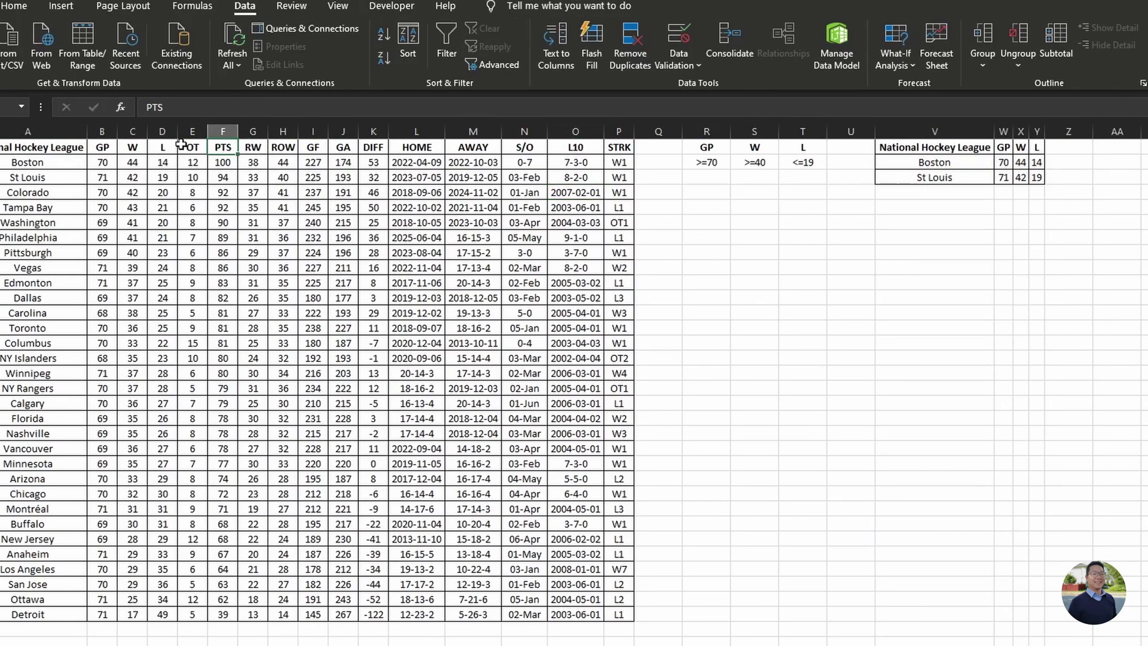
{"action": "left_click_drag", "start_coordinate": [180, 144], "coordinate": [217, 144]}
{"action": "key", "text": "ctrl+c"}
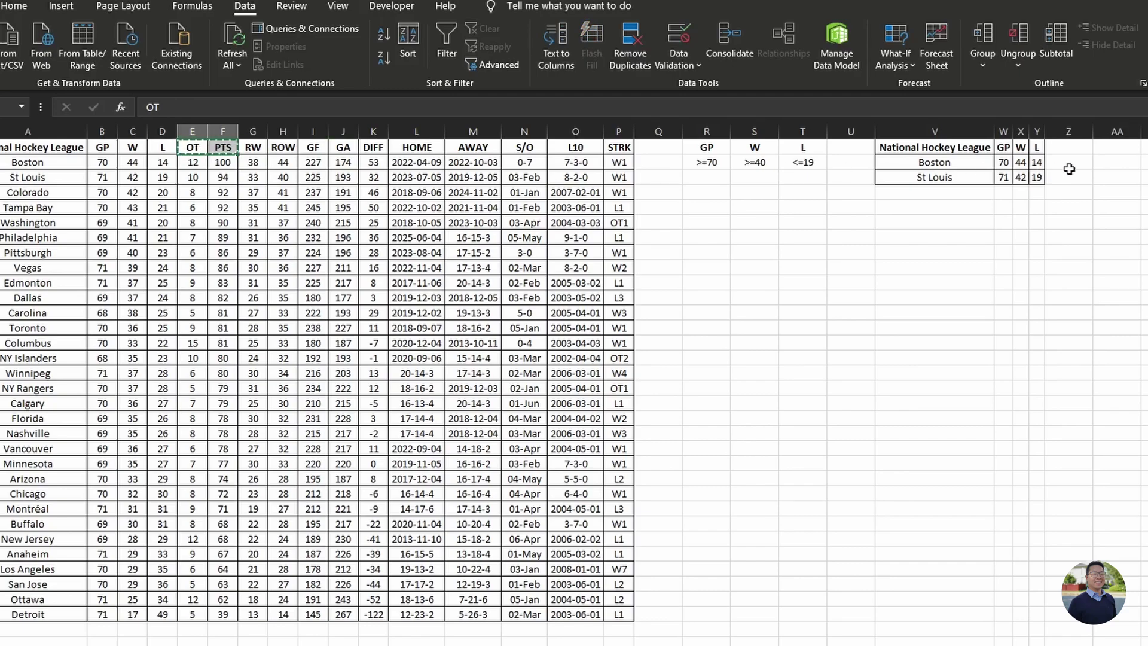
{"action": "left_click", "coordinate": [1069, 148]}
{"action": "key", "text": "ctrl+v"}
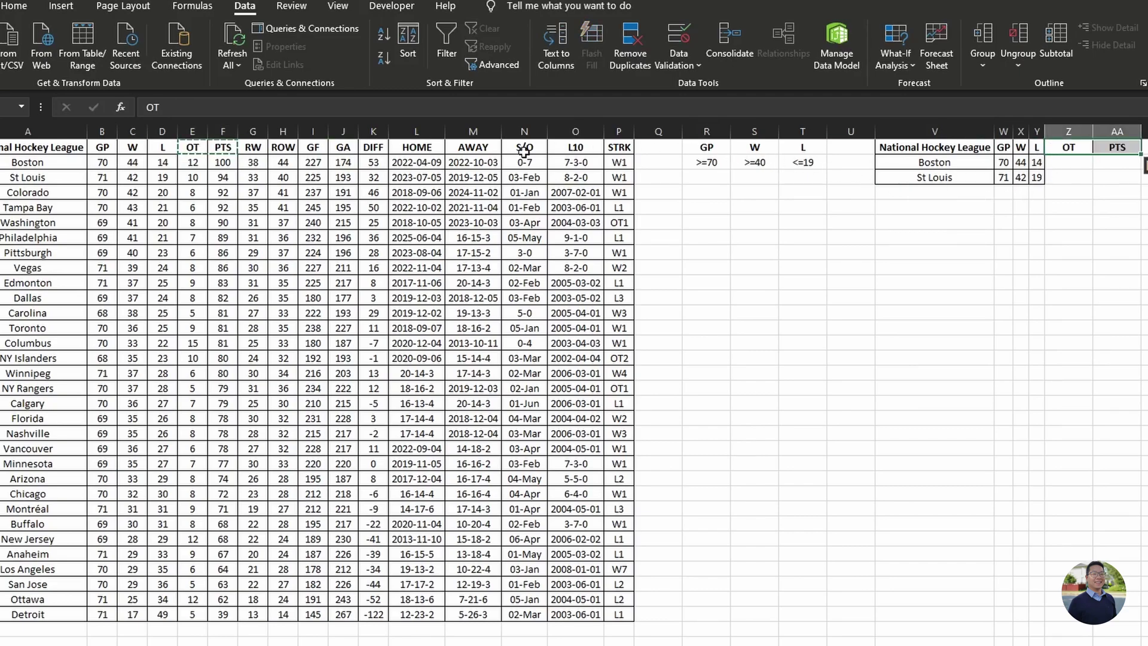
Rerun Advanced Filter copying to V1:AA1 with criteria R1:T2, adding OT and PTS for Boston and St Louis
{"action": "left_click", "coordinate": [473, 177]}
{"action": "key", "text": "ctrl+a"}
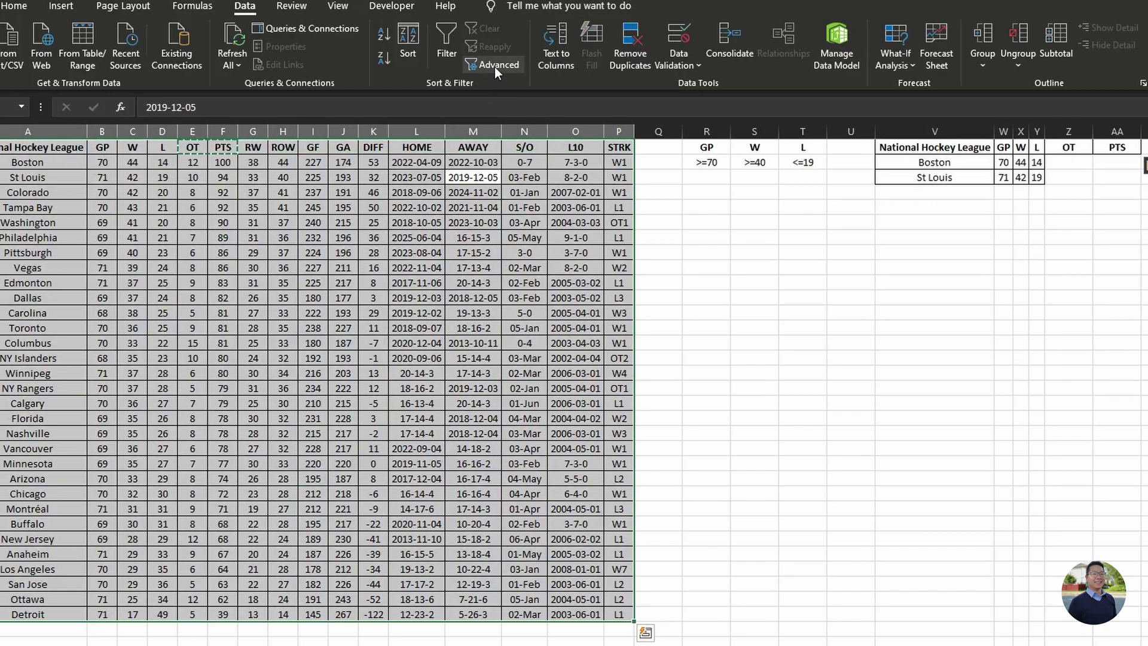
{"action": "left_click", "coordinate": [494, 65]}
{"action": "left_click", "coordinate": [473, 327]}
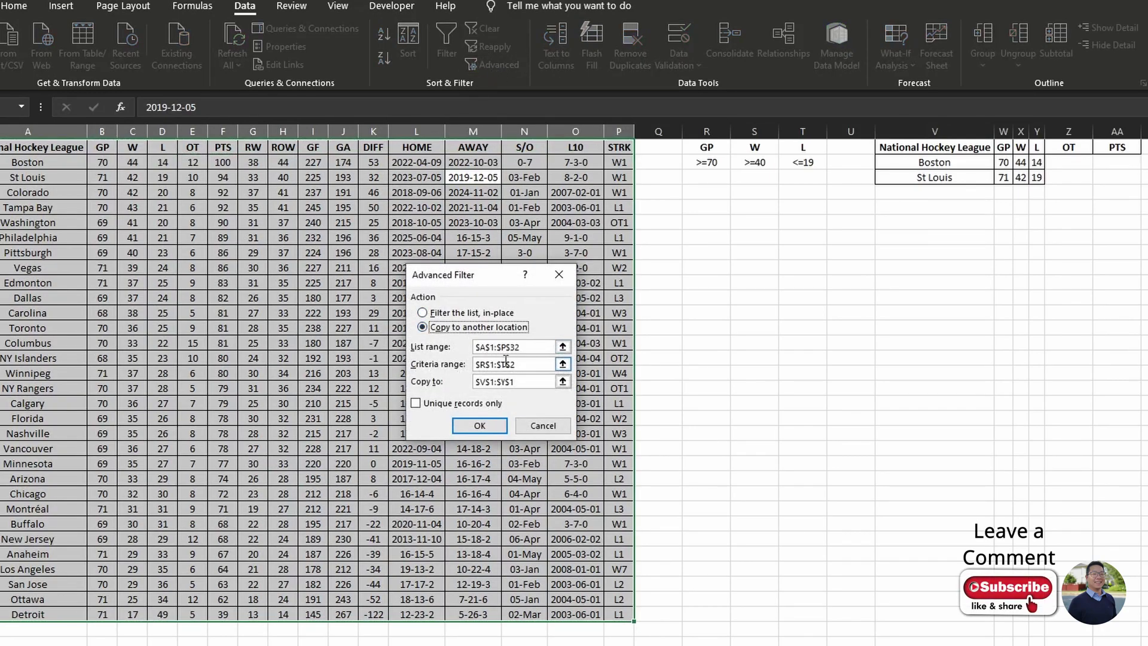
{"action": "left_click", "coordinate": [527, 365]}
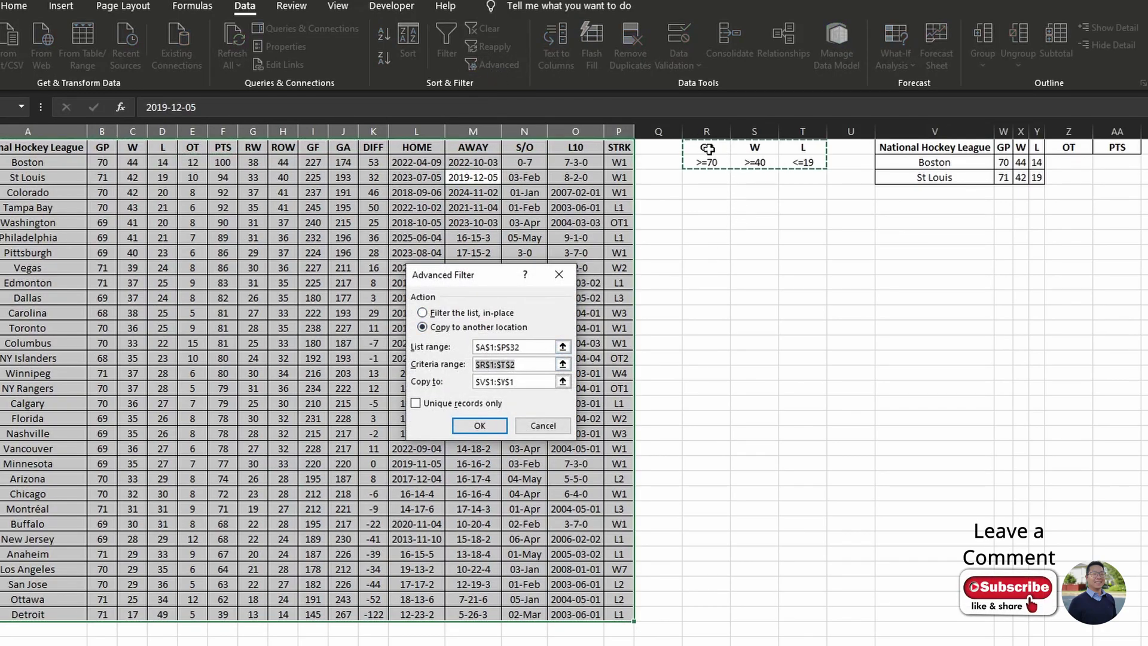
{"action": "left_click", "coordinate": [494, 381]}
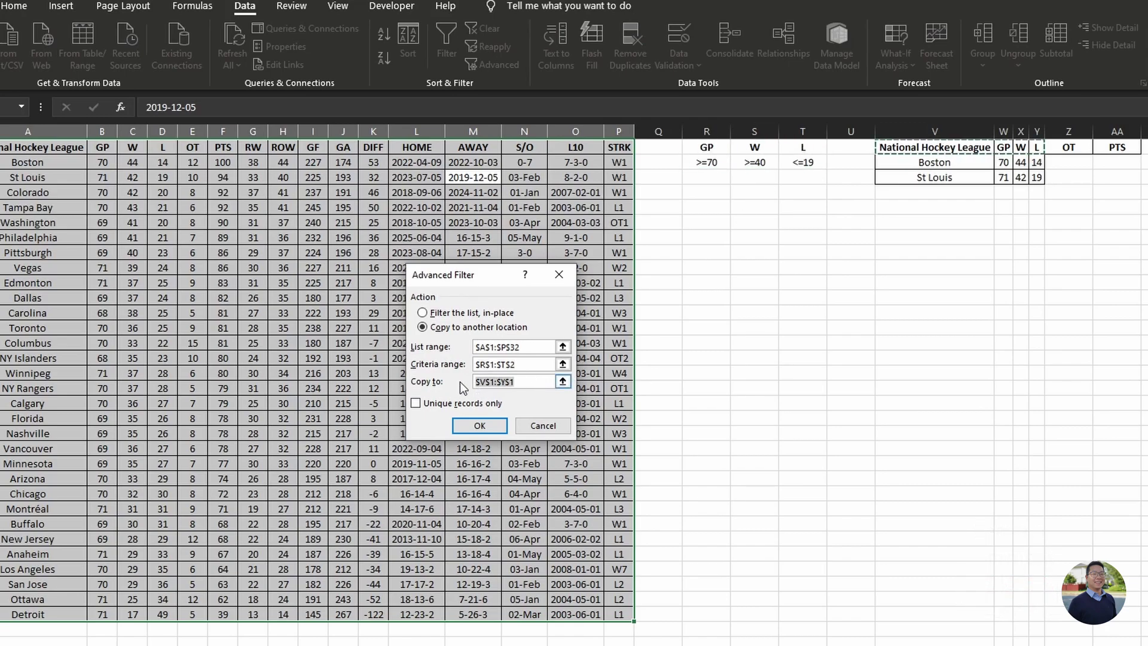
{"action": "left_click_drag", "start_coordinate": [977, 150], "coordinate": [1115, 144]}
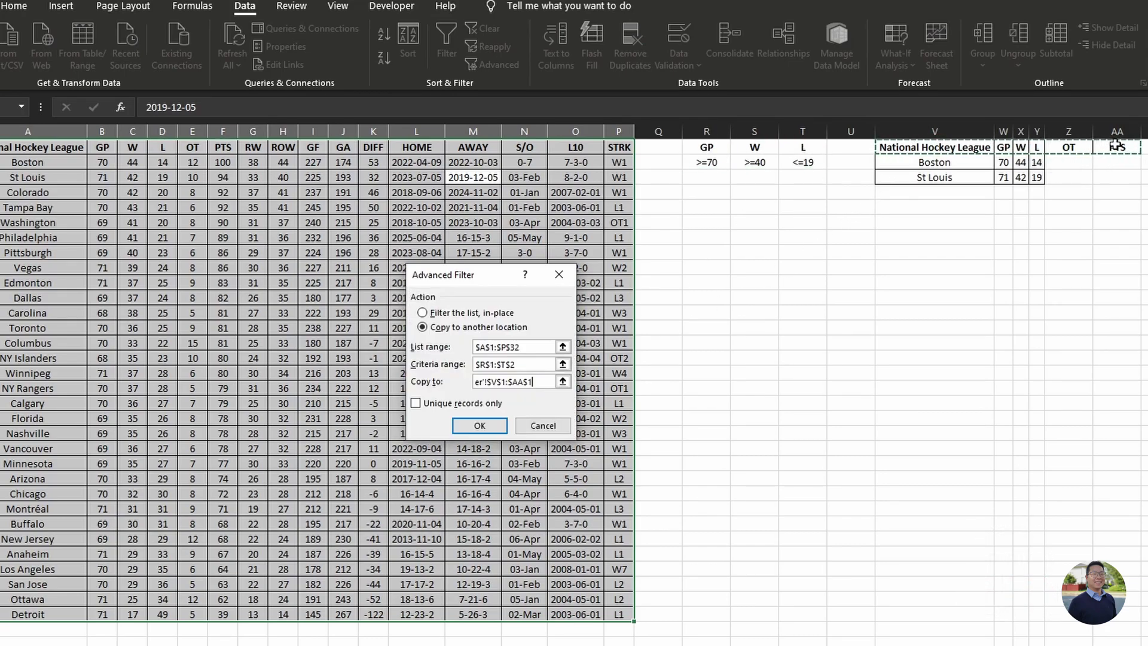
{"action": "left_click", "coordinate": [480, 427]}
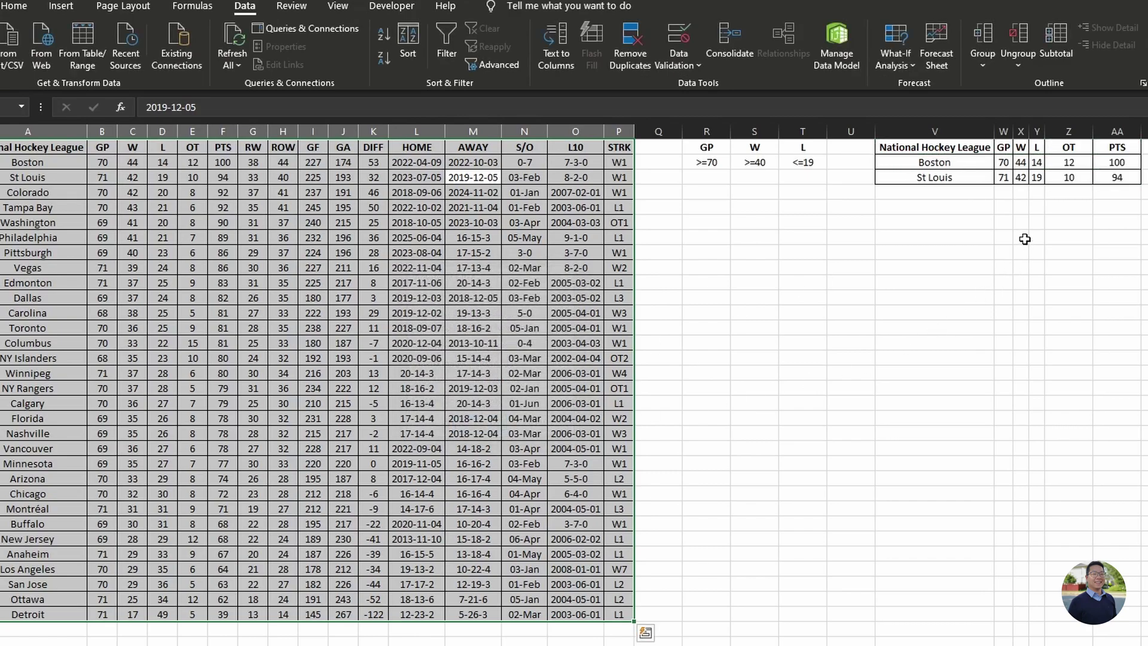